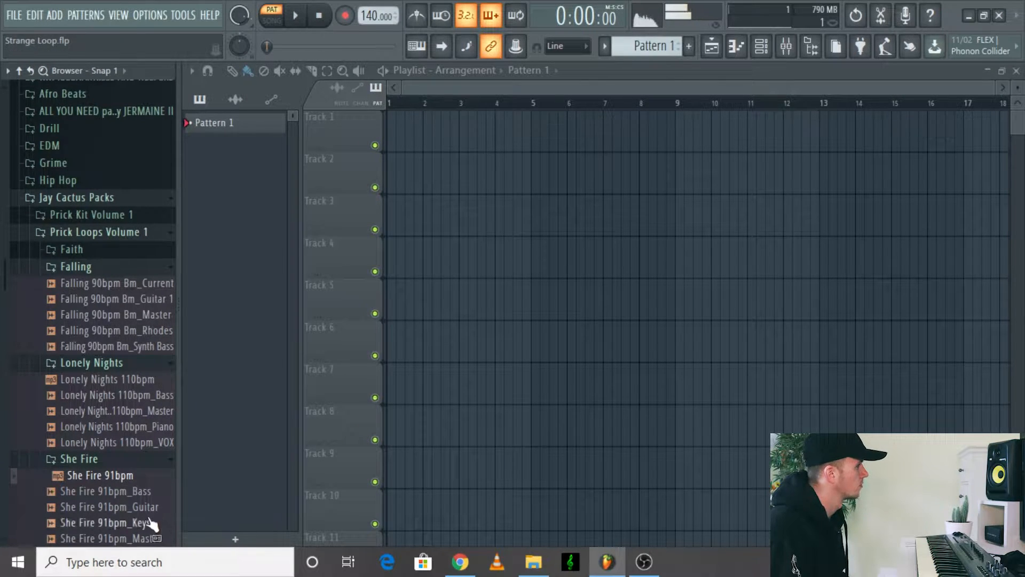
# - Collapse the sample browser folders and add an Omnisphere instrument to the channel rack
pyautogui.click(321, 20)
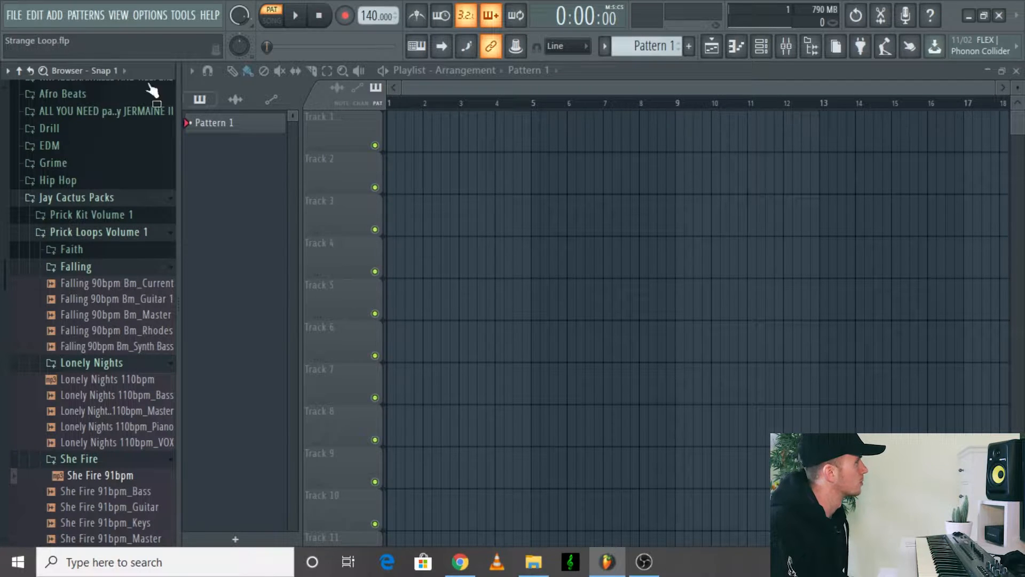
pyautogui.click(19, 70)
pyautogui.click(716, 47)
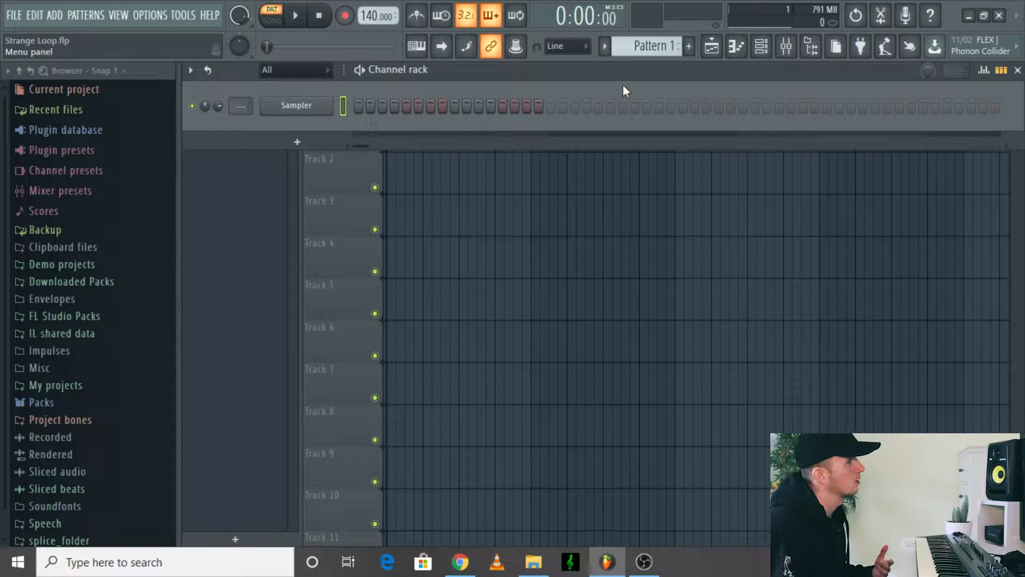
pyautogui.click(55, 14)
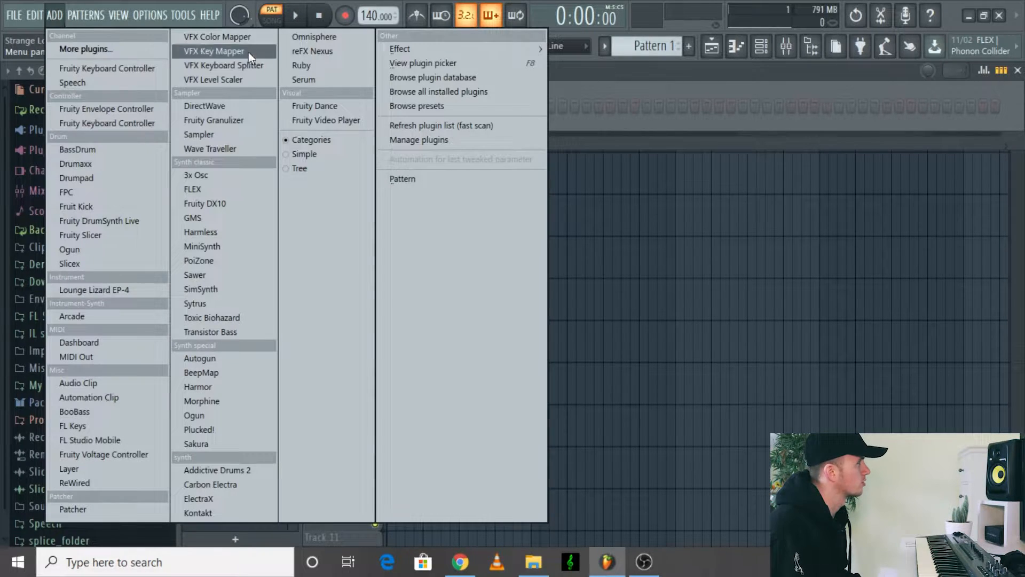
pyautogui.click(312, 40)
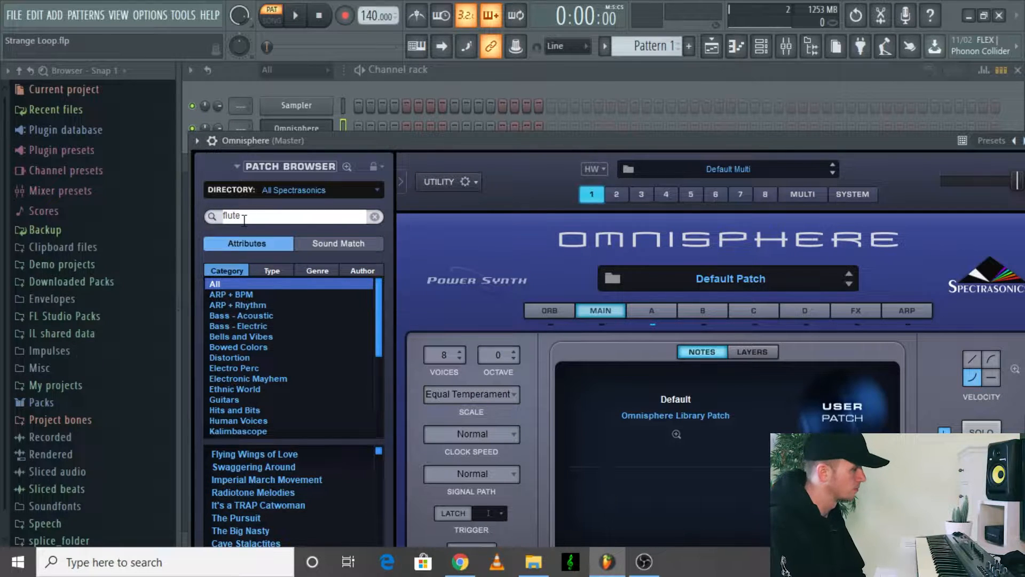
# - Search the Omnisphere patches for "flute", audition Cosmic Tingle and Olden Daze Flutez, and load Airy and Wet Flutes
pyautogui.press('Return')
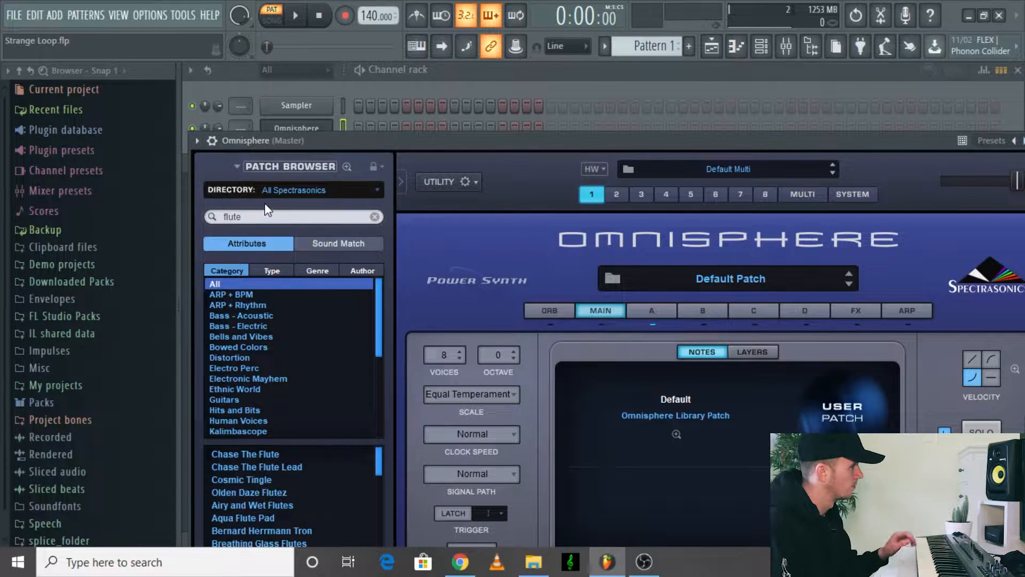
pyautogui.click(265, 478)
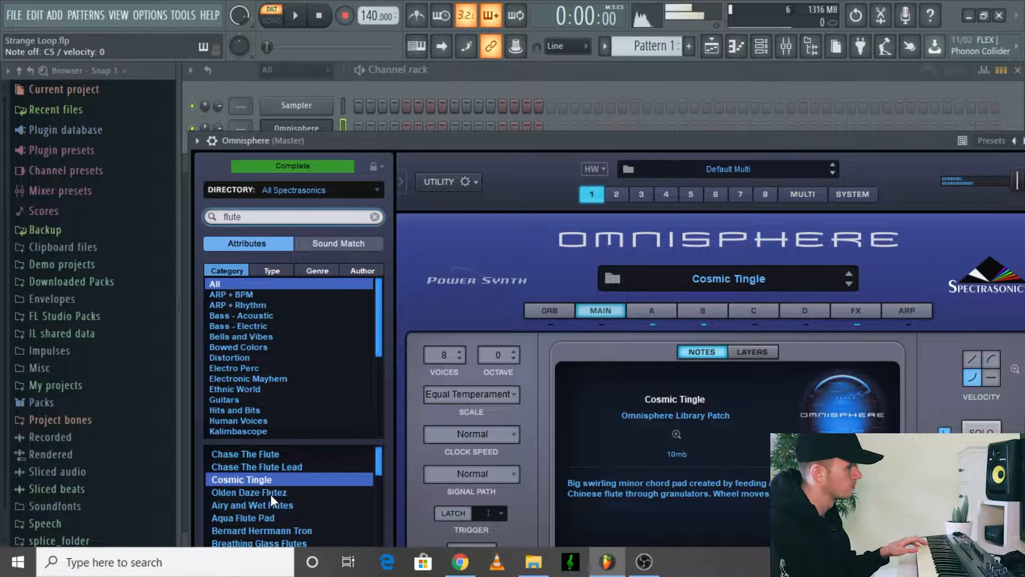
pyautogui.click(270, 492)
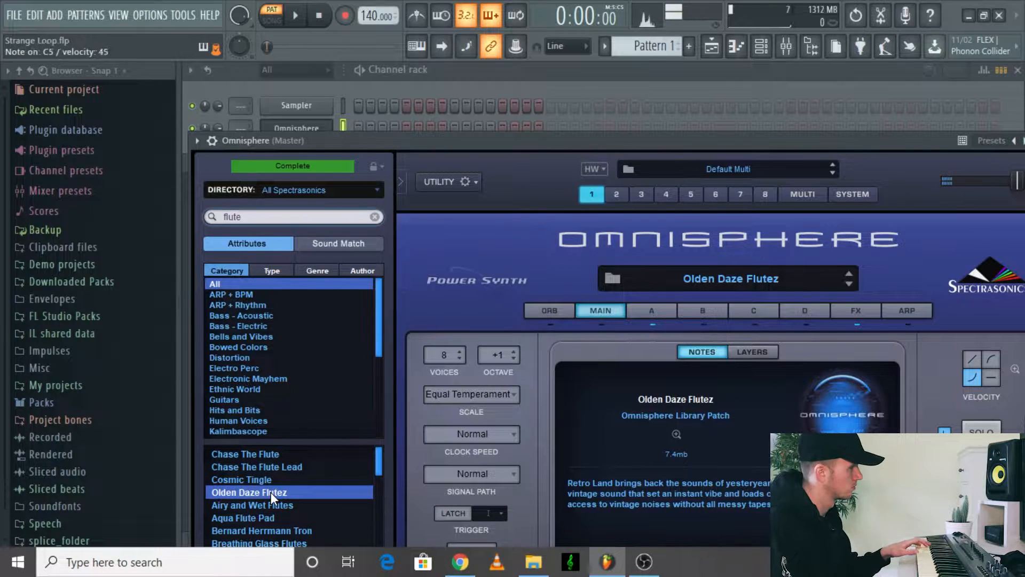
pyautogui.click(270, 504)
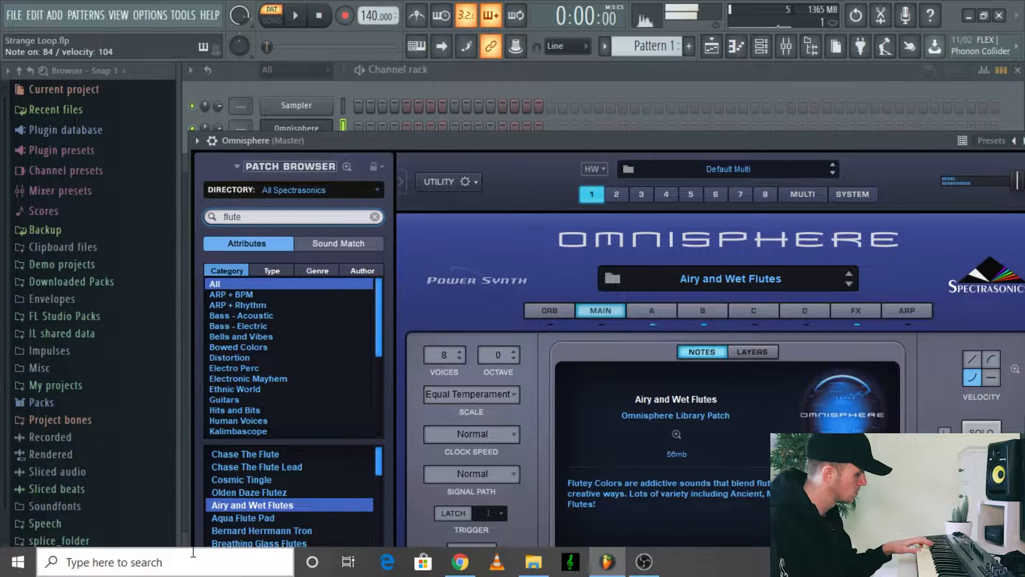
# - Turn on the metronome and record a four-bar flute melody into Pattern 1
pyautogui.click(414, 20)
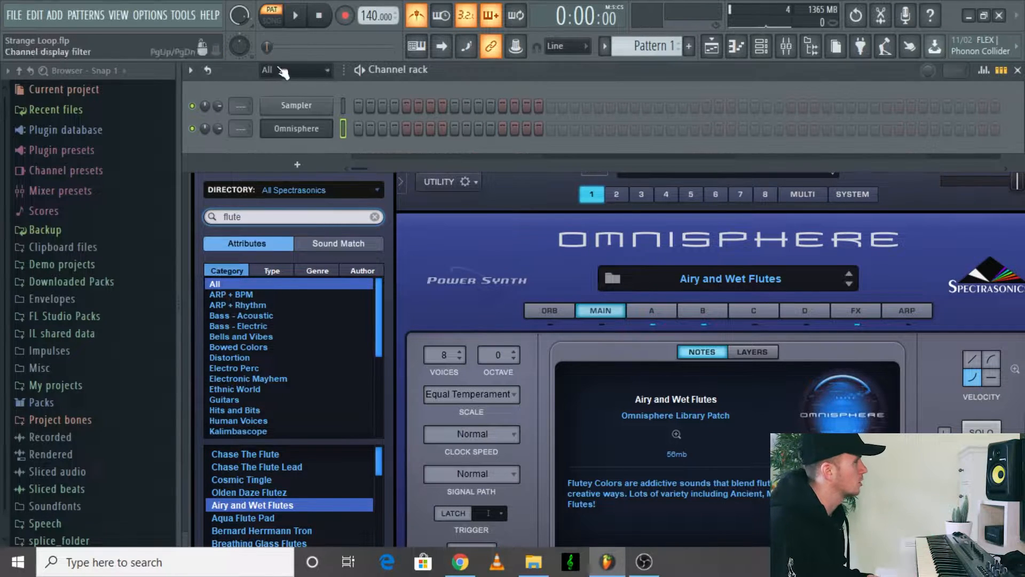
pyautogui.click(350, 17)
pyautogui.press('space')
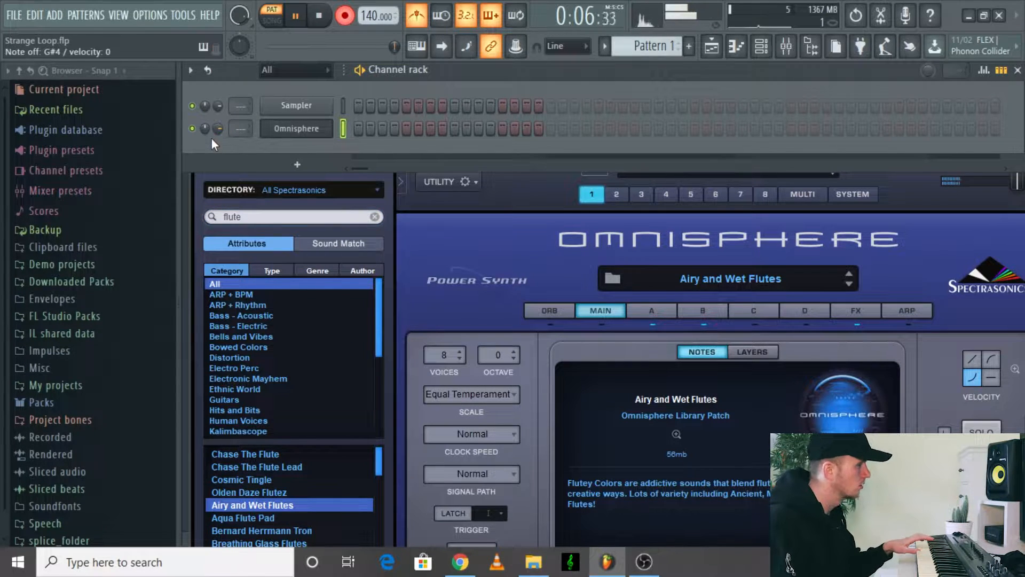
pyautogui.press('space')
# - Quantize all recorded flute notes in the piano roll and level their velocities to about 62%
pyautogui.click(442, 138)
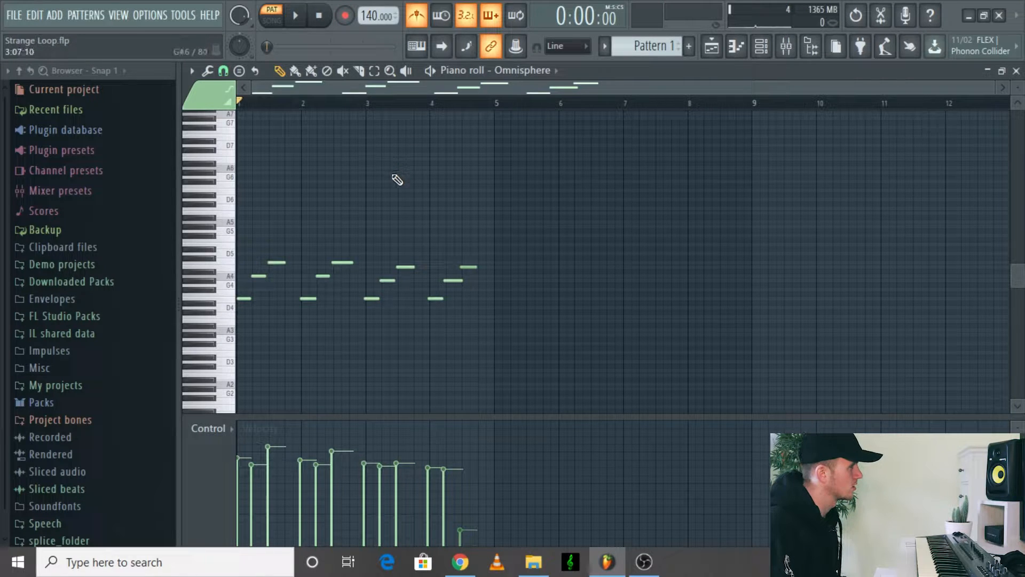
pyautogui.hotkey('ctrl', 'a')
pyautogui.hotkey('ctrl', 'q')
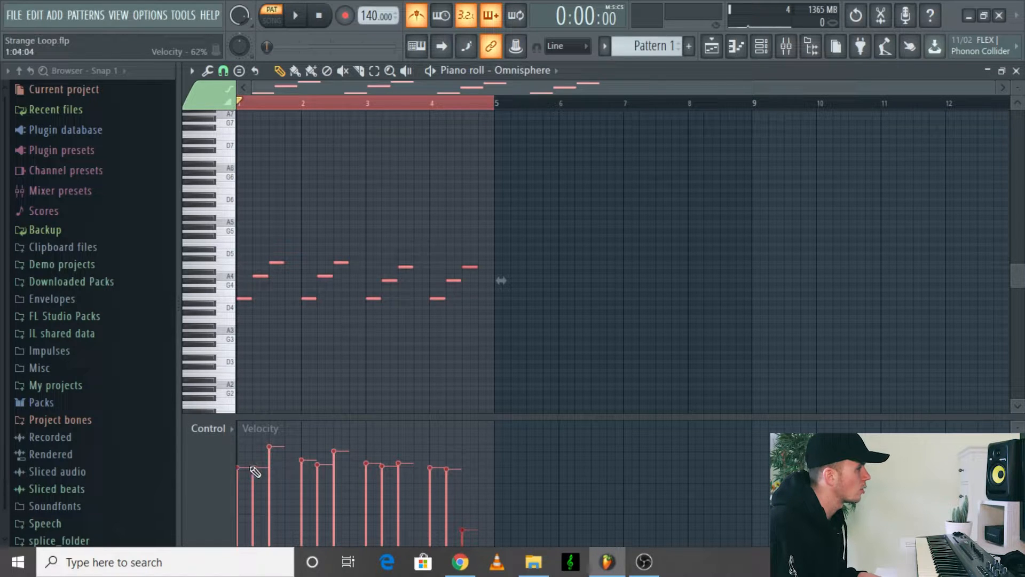
pyautogui.moveTo(386, 468); pyautogui.dragTo(475, 473)
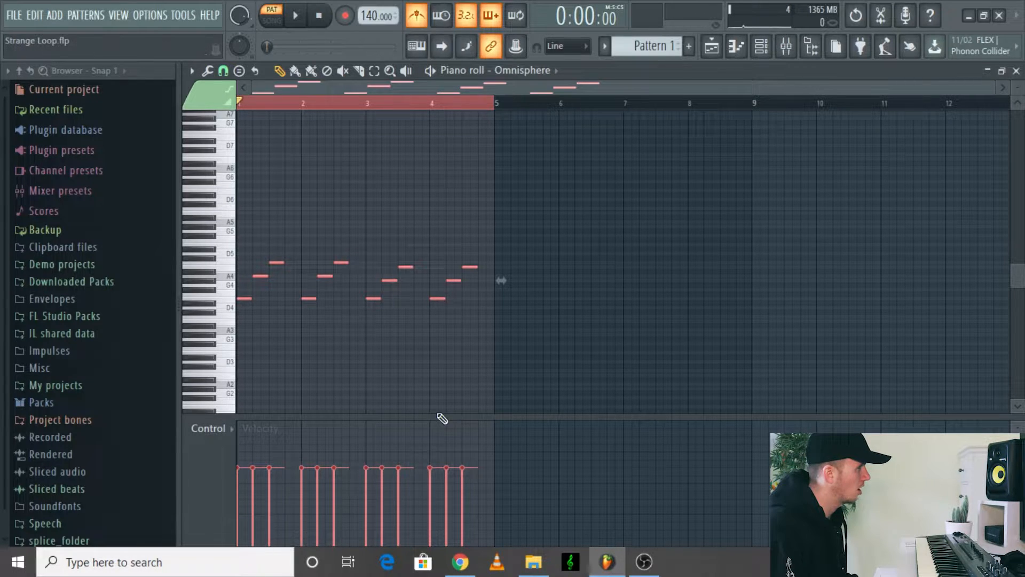
pyautogui.hotkey('alt', 'r')
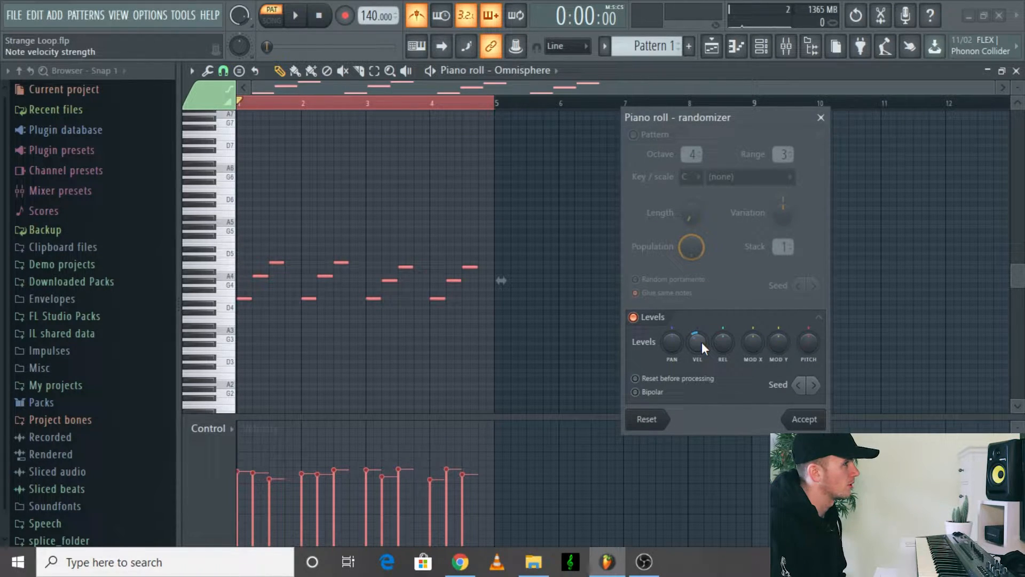
pyautogui.click(821, 118)
pyautogui.doubleClick(335, 106)
# - Play back the quantized flute melody and duplicate all its notes one octave higher
pyautogui.press('space')
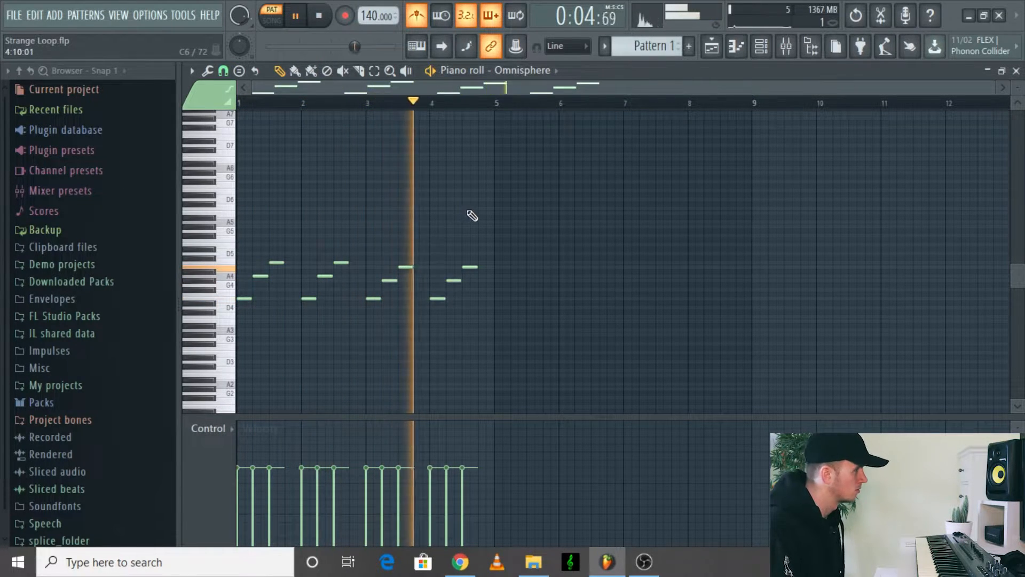
pyautogui.press('space')
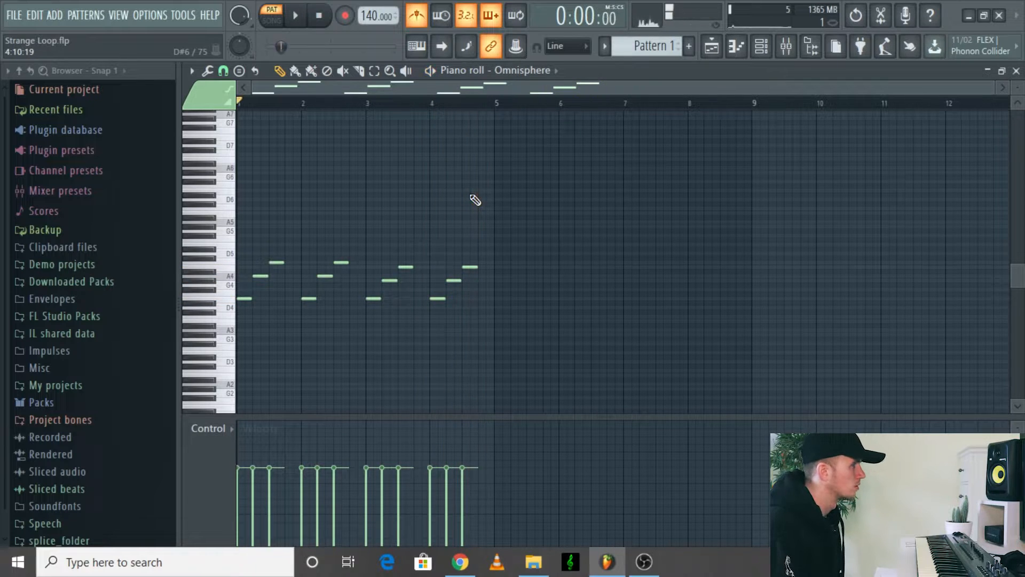
pyautogui.hotkey('ctrl', 'a')
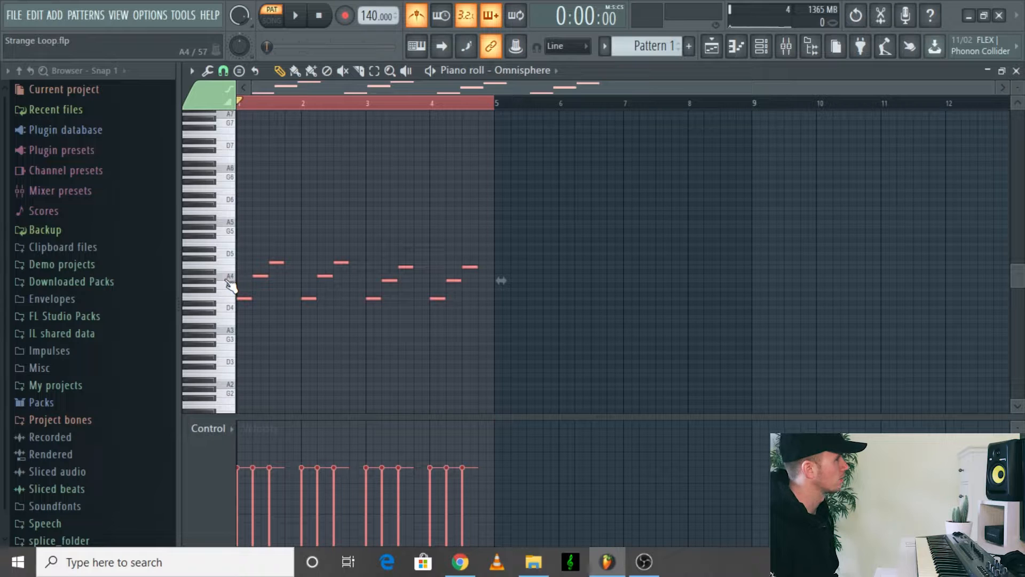
pyautogui.hotkey('ctrl', 'v')
pyautogui.hotkey('ctrl', 'Up')
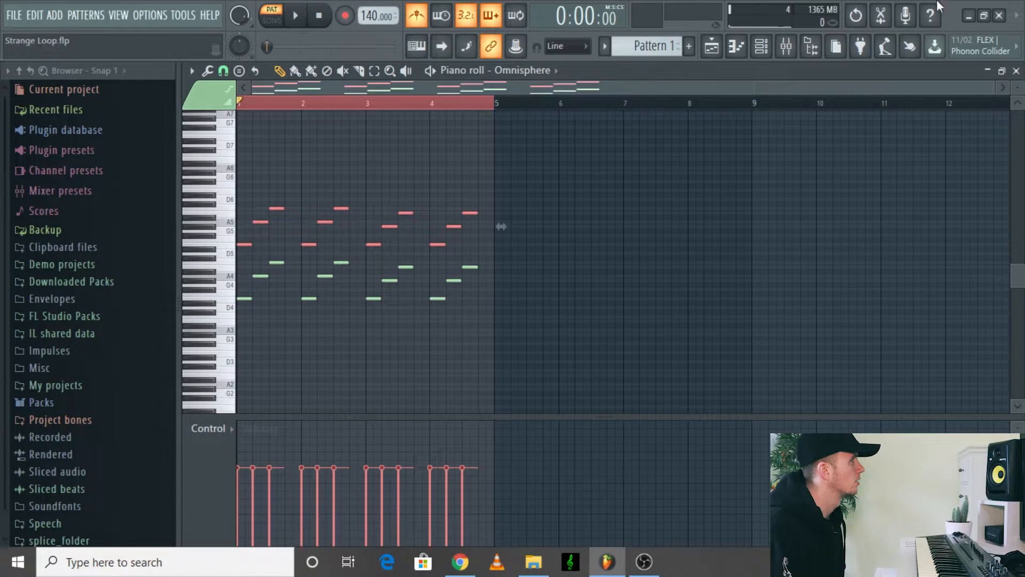
# - Turn off the metronome, listen to the layered flute melody and deselect the notes
pyautogui.click(415, 18)
pyautogui.press('space')
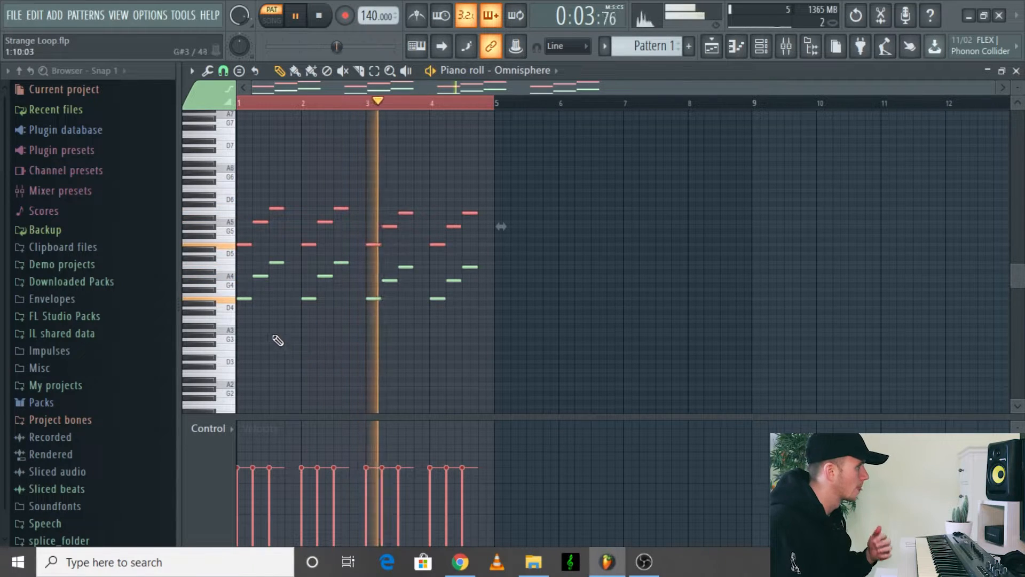
pyautogui.click(270, 344)
pyautogui.press('space')
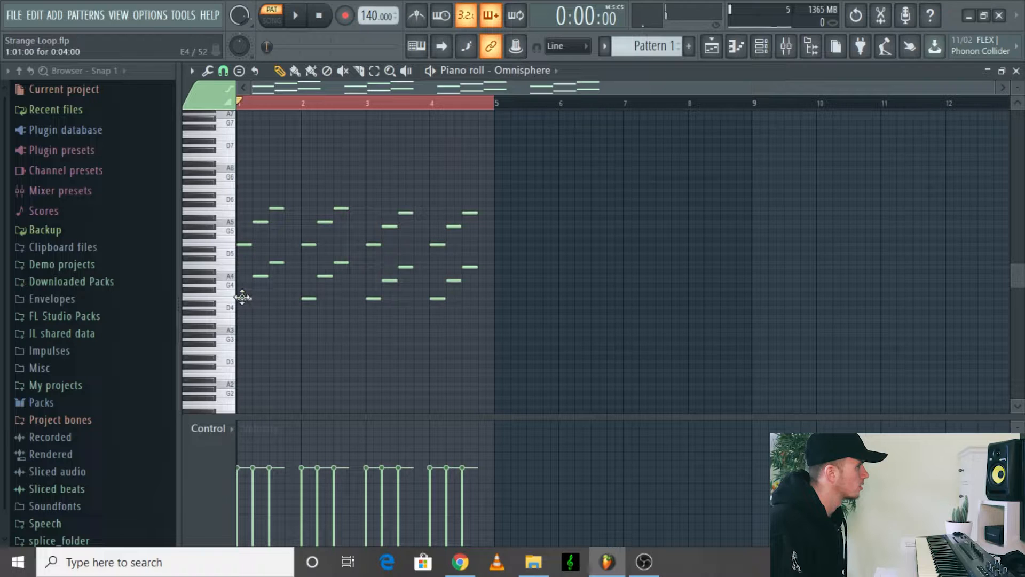
# - Draw a long E3 bass note from the start of bar 1 to the middle of bar 2, checking it in playback
pyautogui.click(245, 353)
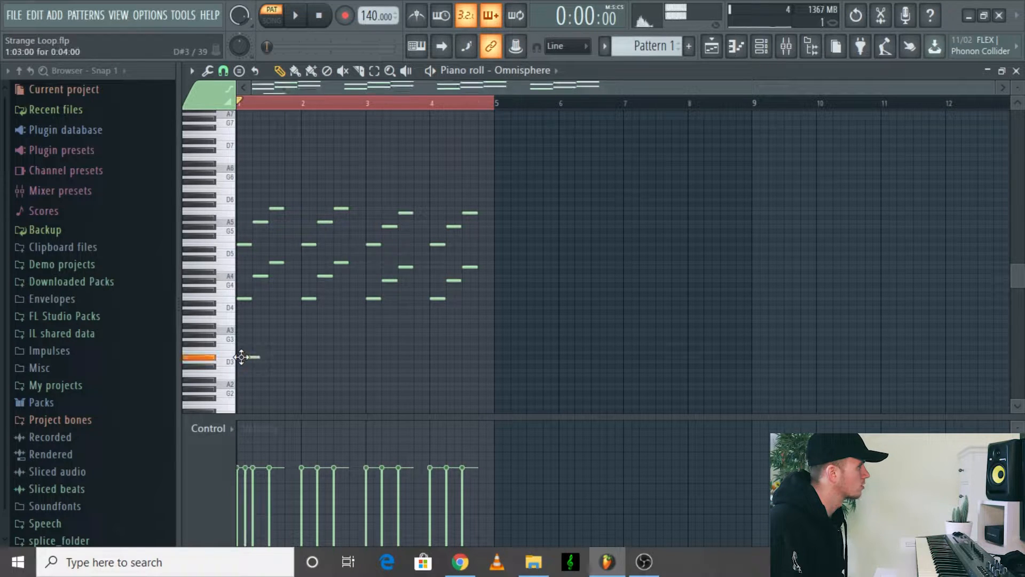
pyautogui.moveTo(238, 352); pyautogui.dragTo(235, 355)
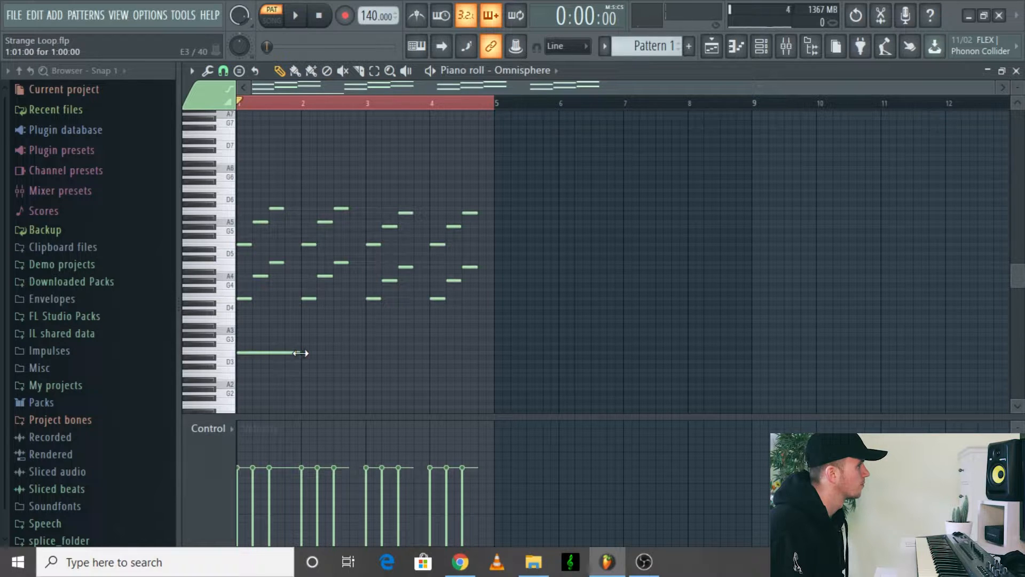
pyautogui.press('space')
pyautogui.moveTo(301, 353); pyautogui.dragTo(337, 351)
pyautogui.press('space')
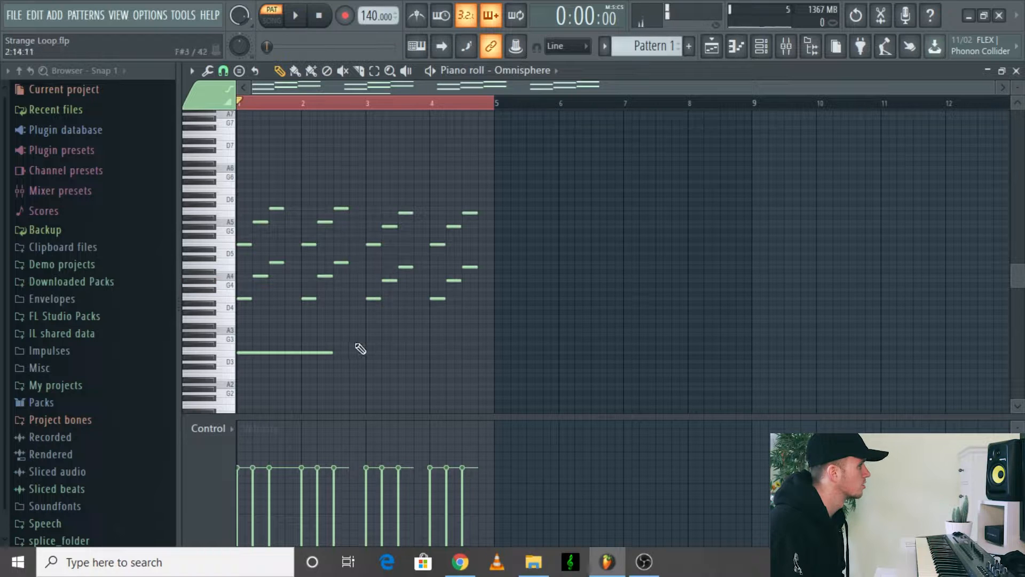
# - Add a long G#3 bass note from bar 3 and adjust both bass notes' ends to match the melody phrases
pyautogui.click(341, 336)
pyautogui.moveTo(344, 334); pyautogui.dragTo(493, 335)
pyautogui.press('space')
pyautogui.moveTo(332, 352); pyautogui.dragTo(349, 353)
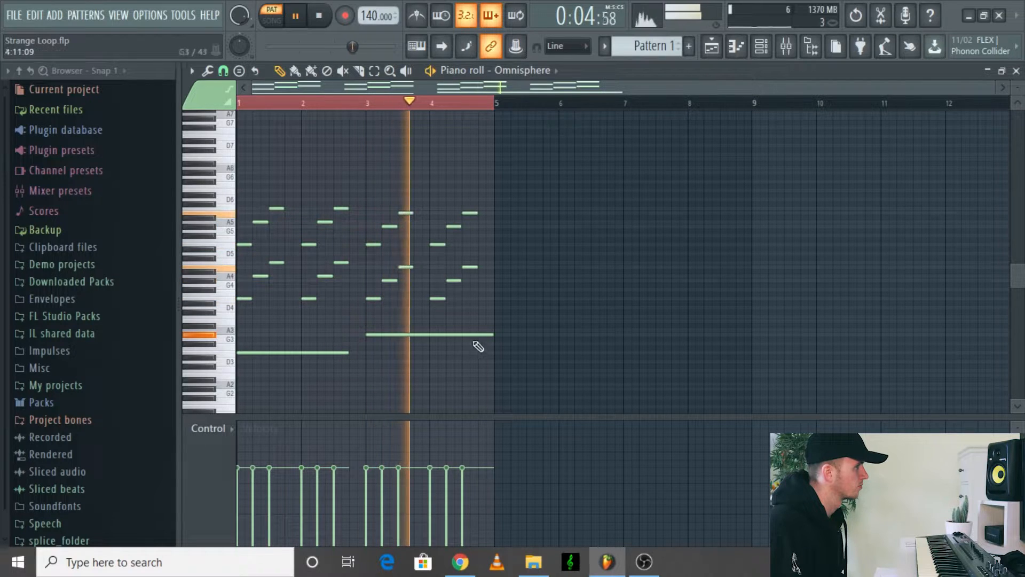
pyautogui.moveTo(500, 338); pyautogui.dragTo(478, 336)
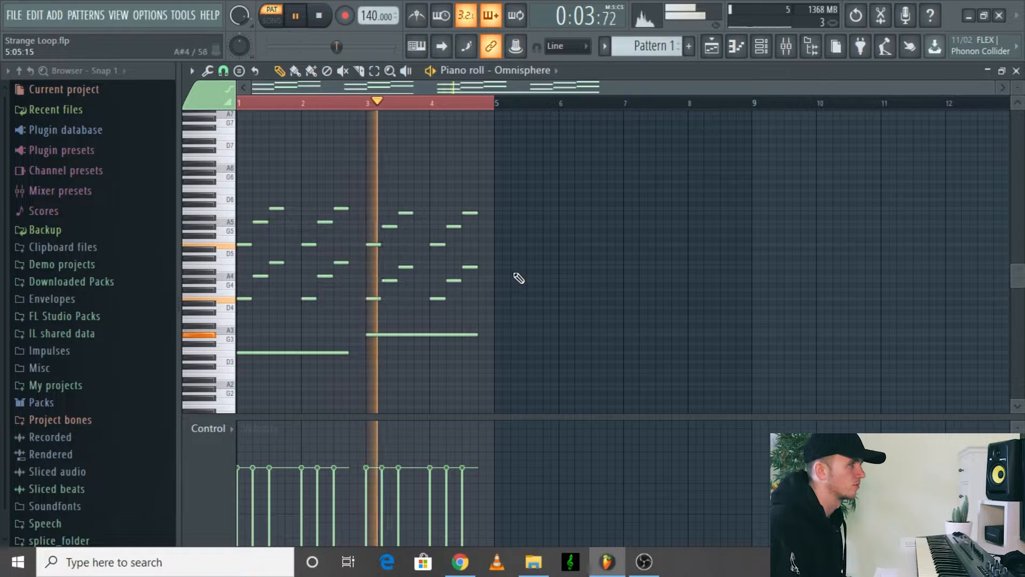
# - Randomize the velocities of all flute notes with the velocity level at -25%, then stop playback
pyautogui.hotkey('ctrl', 'a')
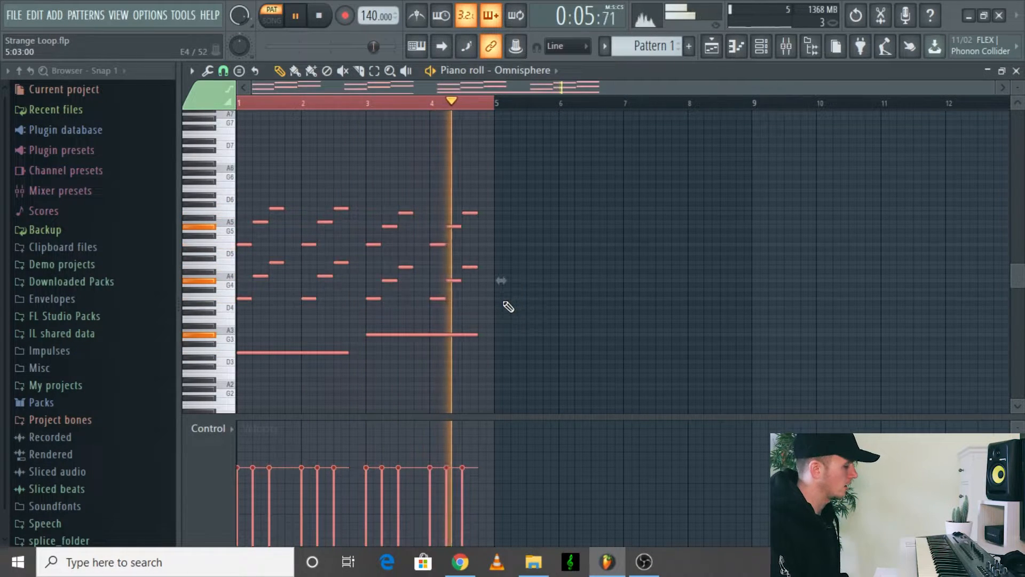
pyautogui.hotkey('alt', 'r')
pyautogui.scroll(2, 696, 342)
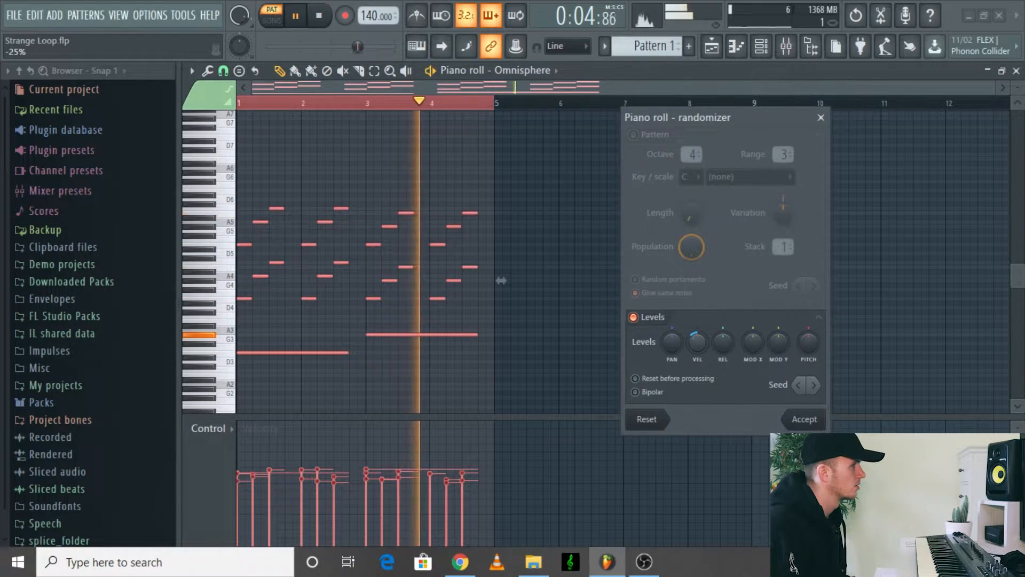
pyautogui.click(804, 419)
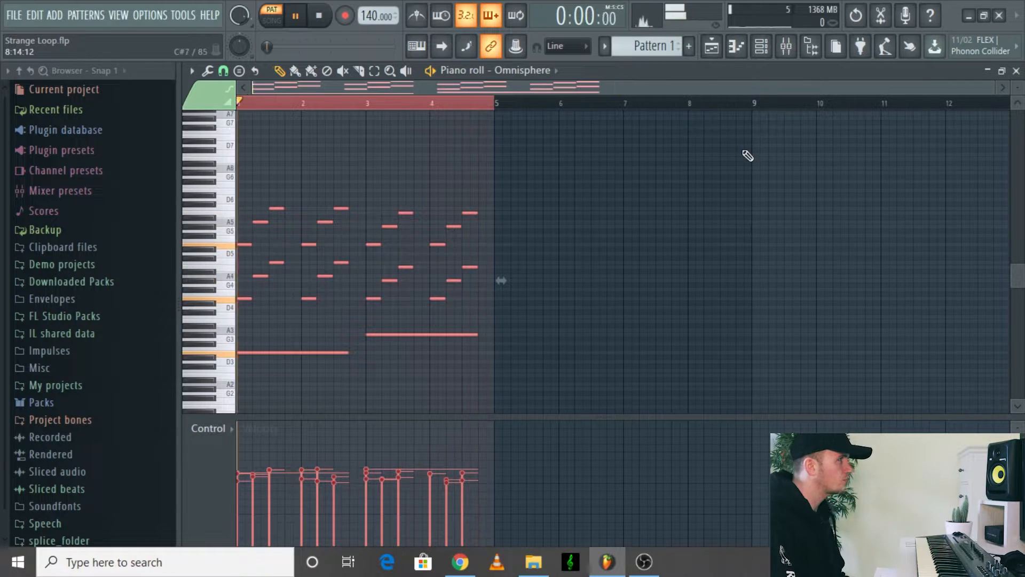
pyautogui.press('space')
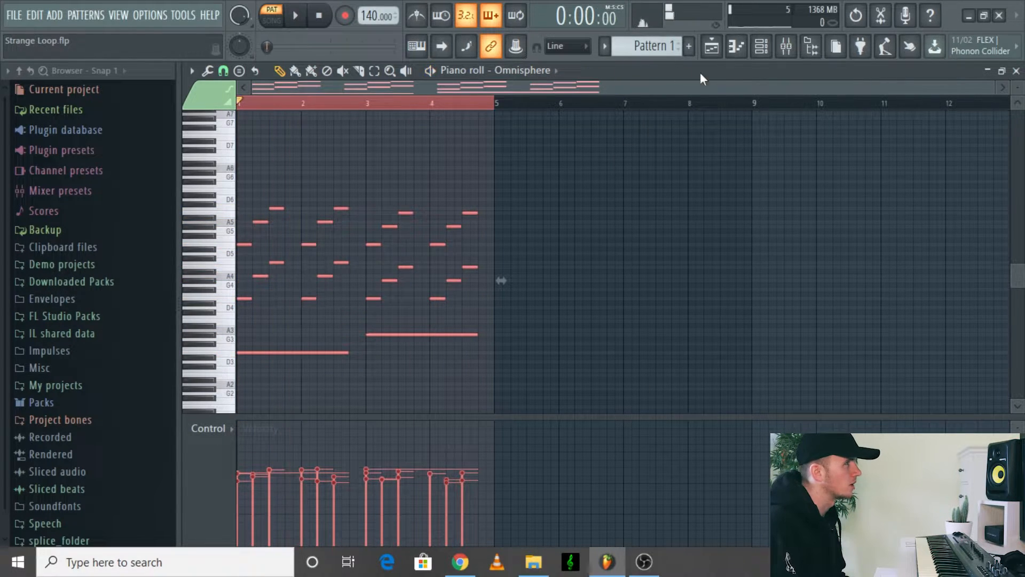
# - Add a second Omnisphere instrument to the channel rack
pyautogui.click(761, 51)
pyautogui.click(54, 15)
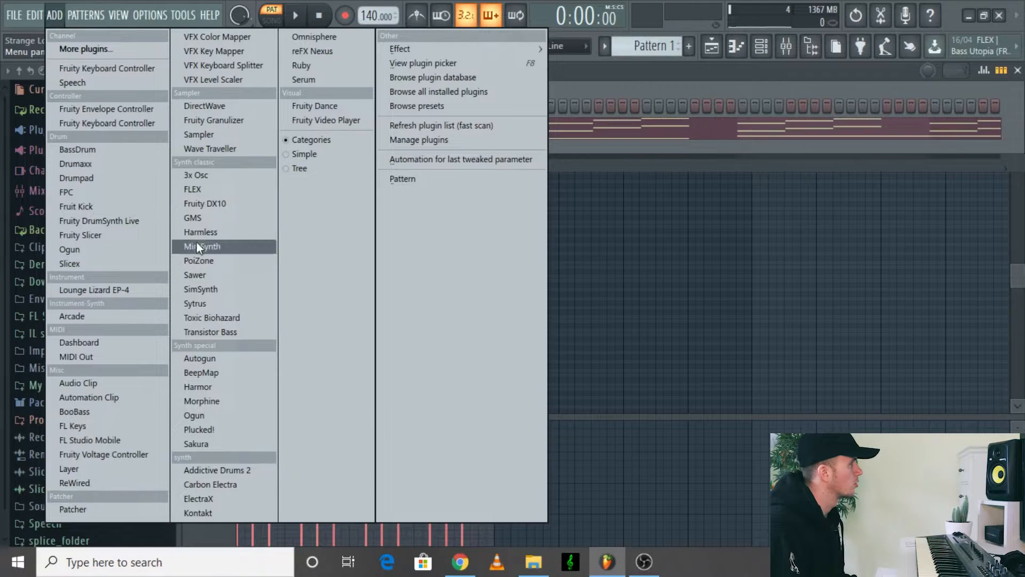
pyautogui.click(331, 36)
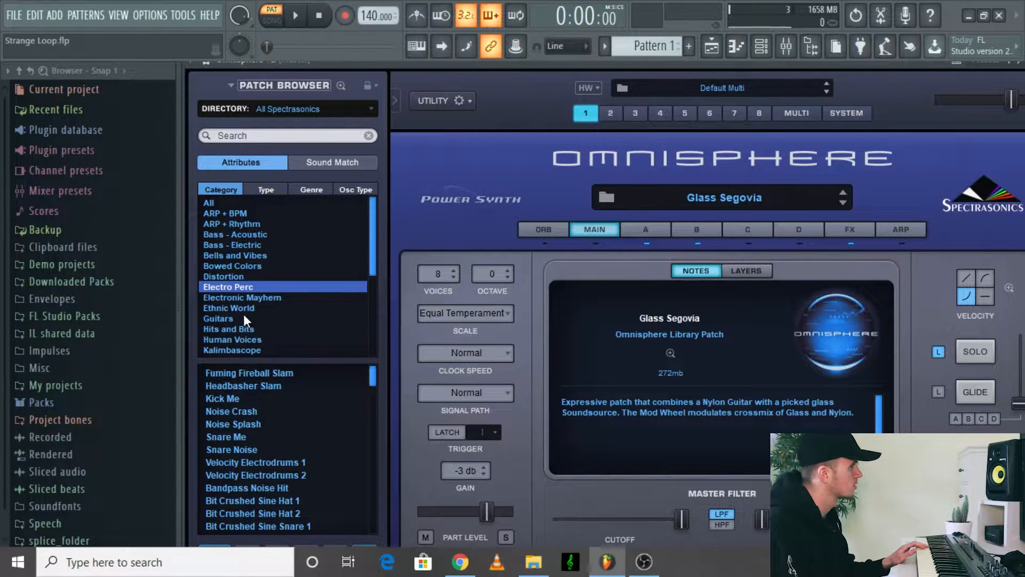
# - Audition fingerstyle and flamenco patches in Omnisphere's Guitars category and load Glass Segovia
pyautogui.click(244, 316)
pyautogui.click(271, 423)
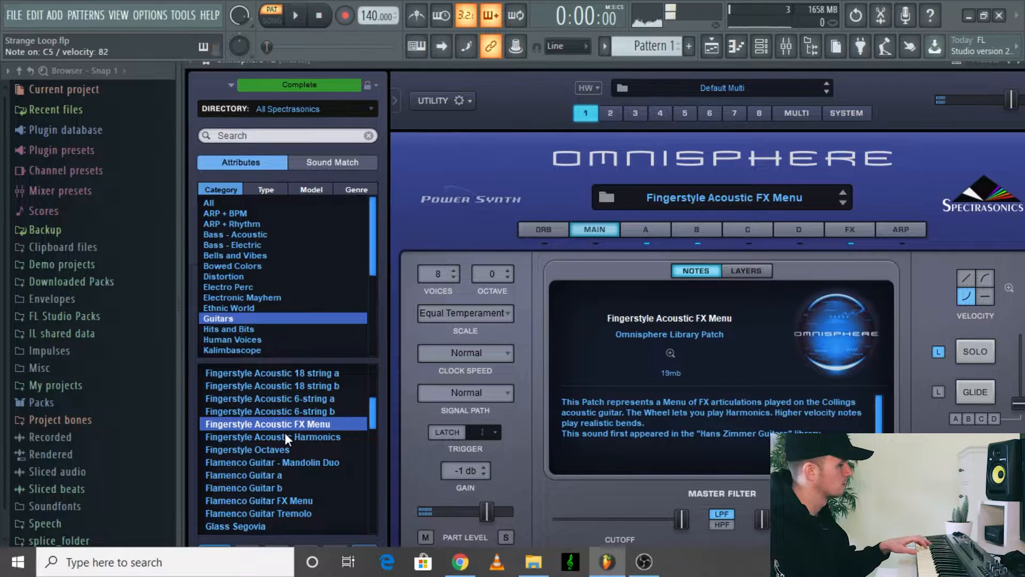
pyautogui.press('Down')
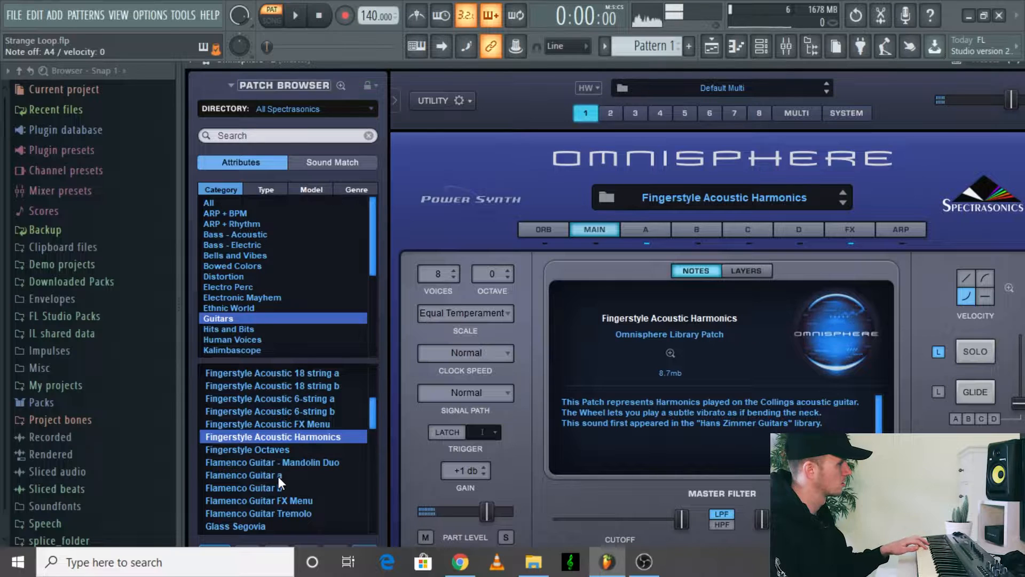
pyautogui.click(277, 477)
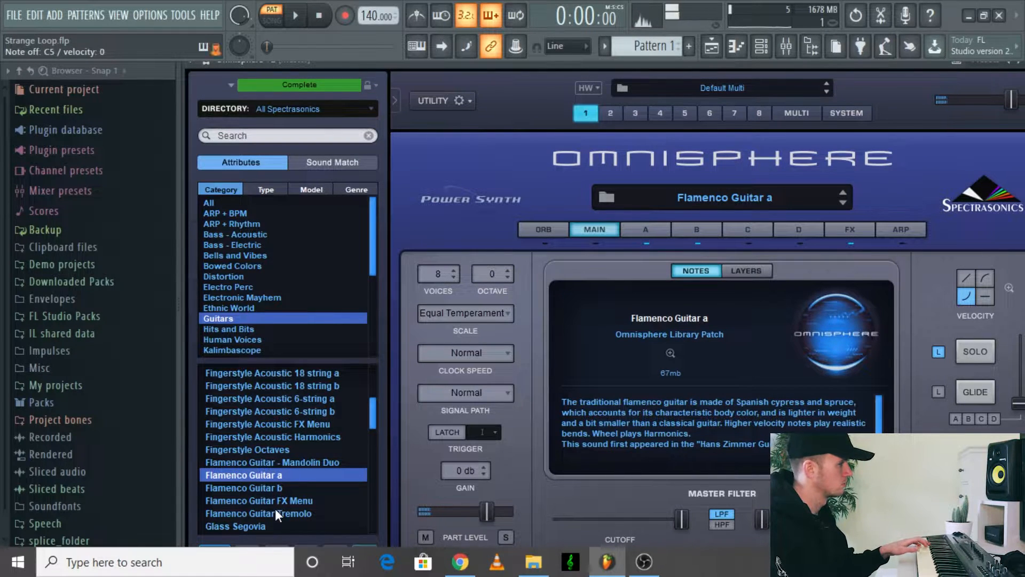
pyautogui.click(273, 525)
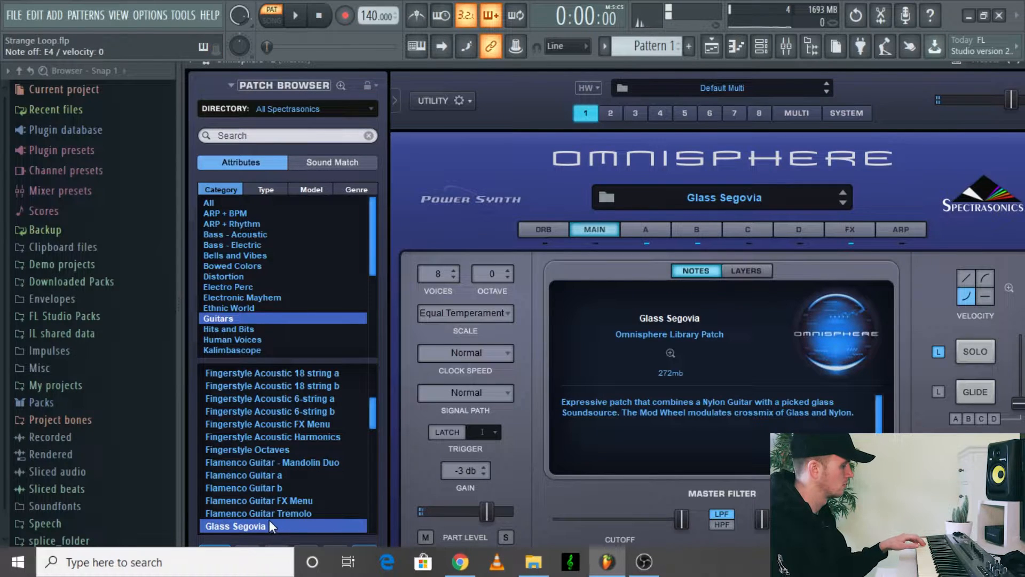
# - Play the pattern and rehearse a guitar part over the flute melody on the second Omnisphere channel
pyautogui.moveTo(904, 68); pyautogui.dragTo(895, 79)
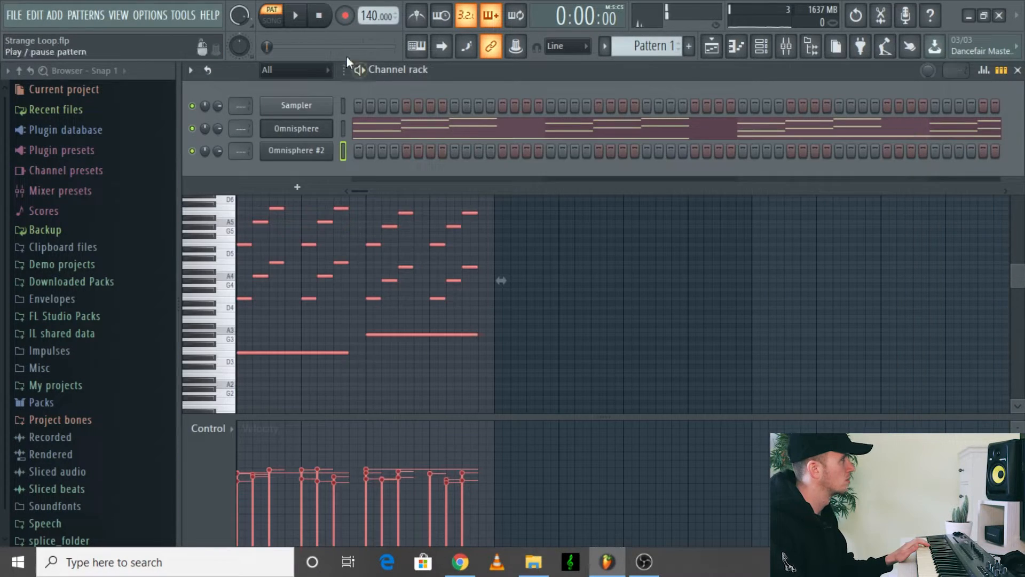
pyautogui.click(300, 19)
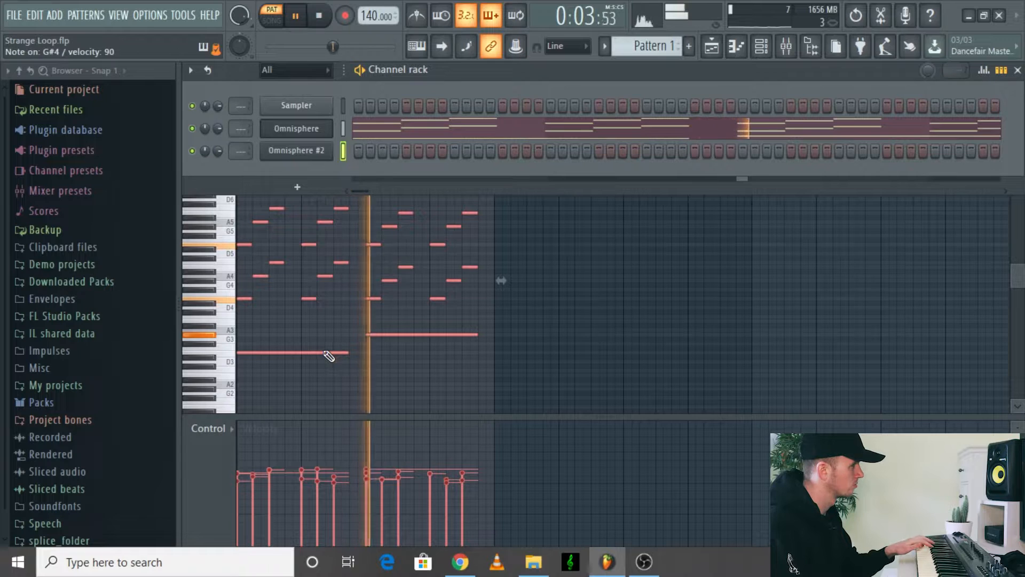
pyautogui.press('space')
# - Record repeated short E4 and then G#4 guitar notes across bars 1 to 4 with the metronome on
pyautogui.click(345, 15)
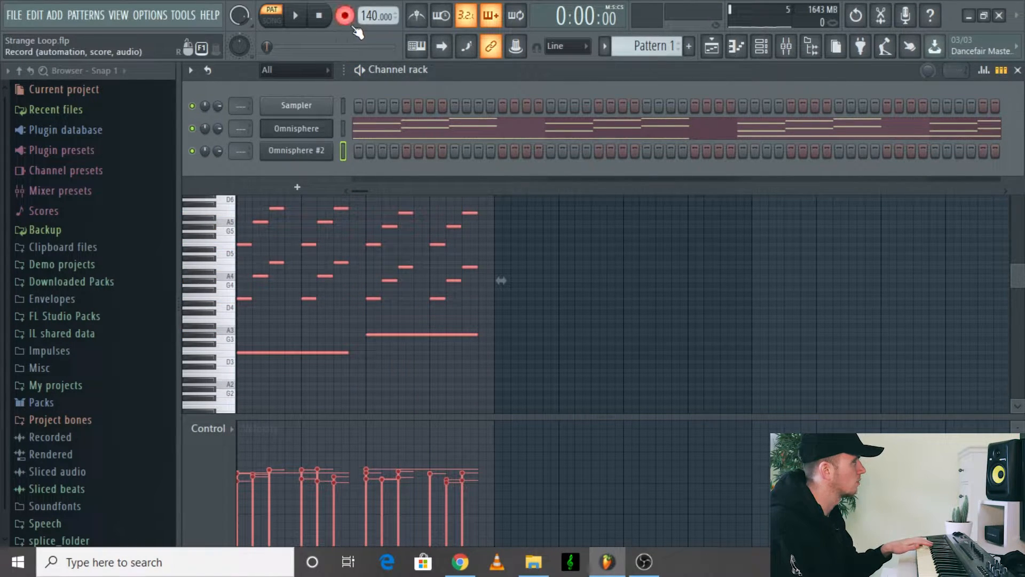
pyautogui.hotkey('ctrl', 'm')
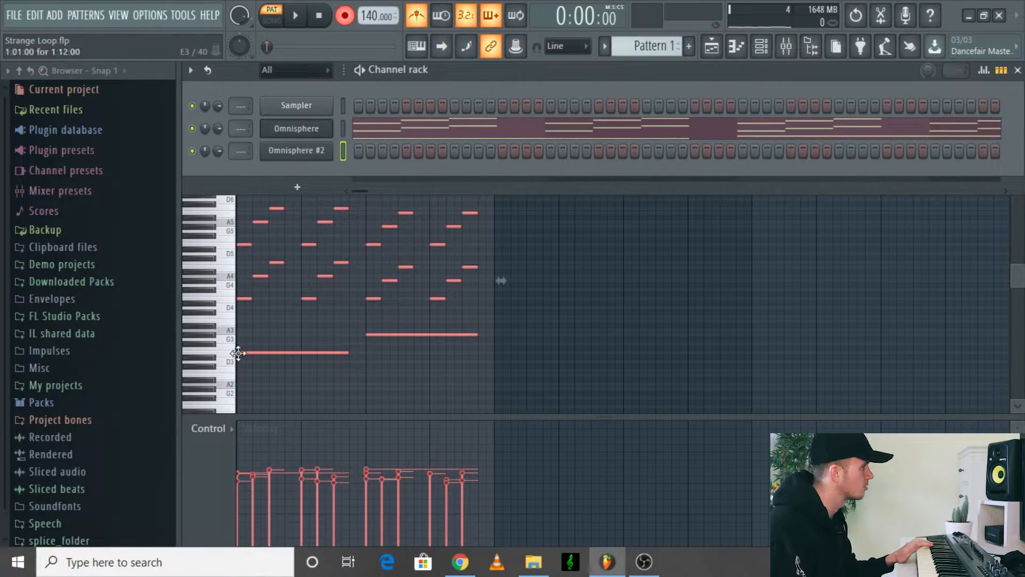
pyautogui.click(298, 19)
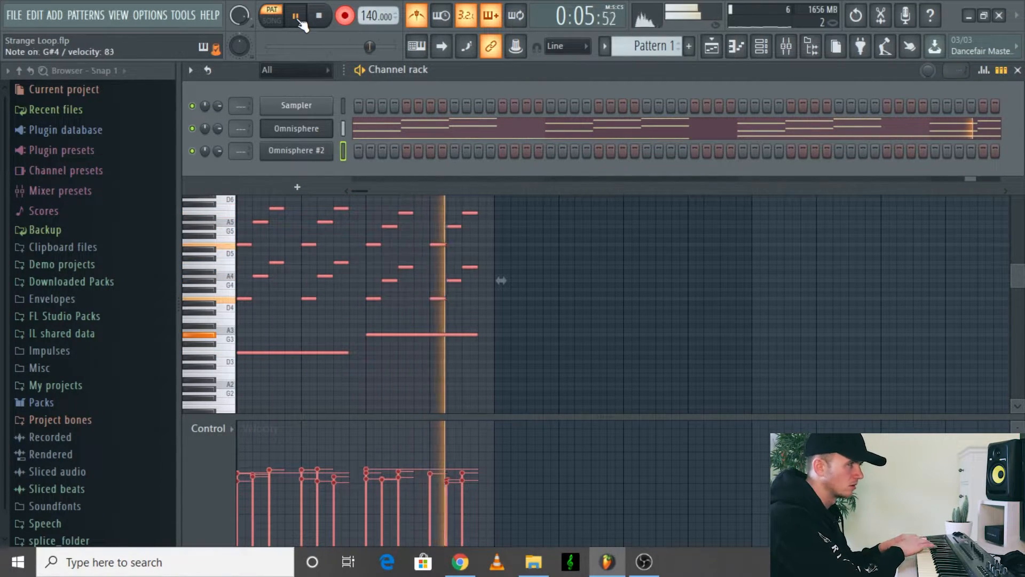
pyautogui.click(298, 19)
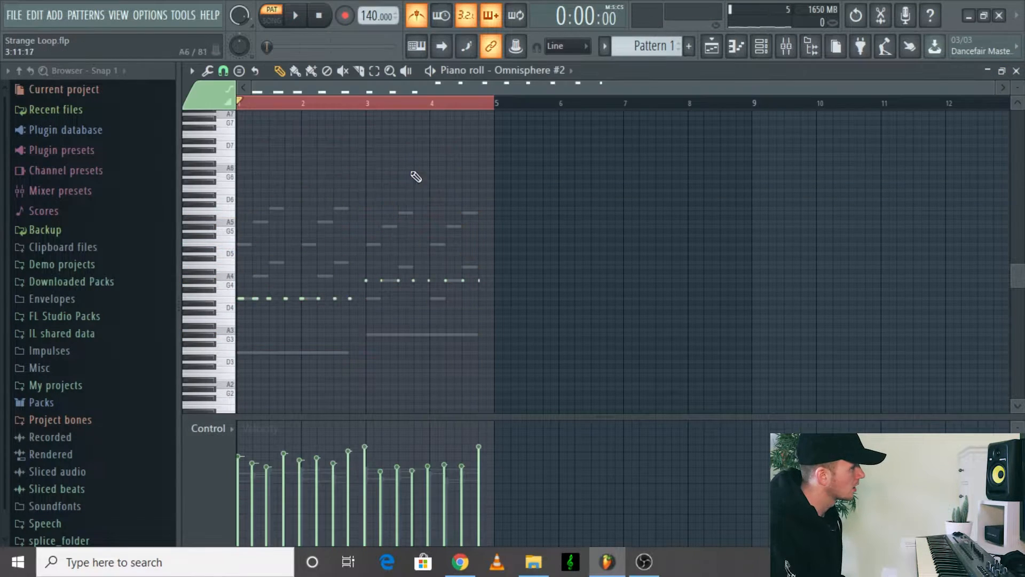
# - Quantize the recorded guitar notes and randomize their velocities, checking the result in playback without the metronome
pyautogui.hotkey('ctrl', 'a')
pyautogui.hotkey('ctrl', 'q')
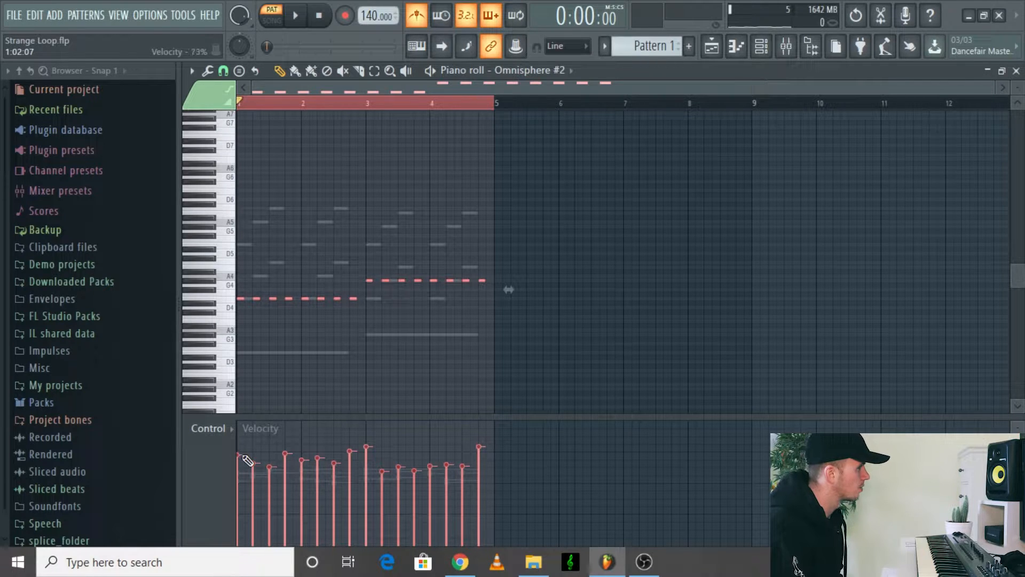
pyautogui.hotkey('alt', 'r')
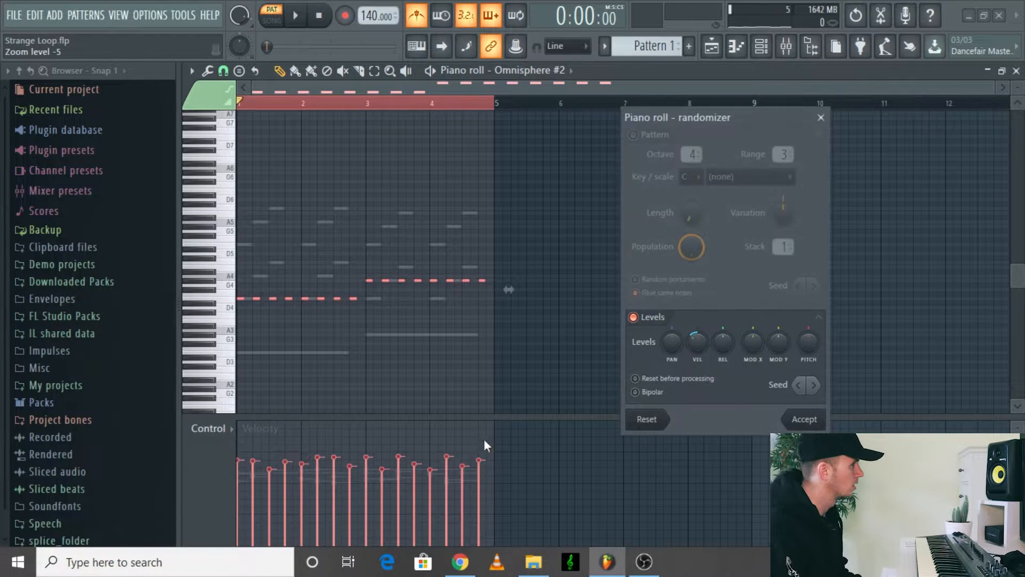
pyautogui.press('space')
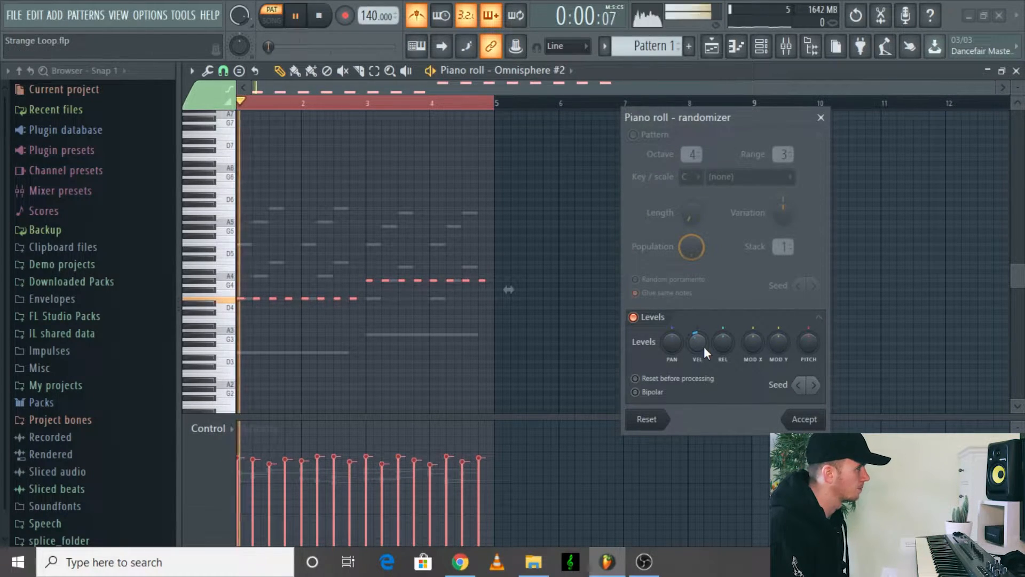
pyautogui.click(804, 419)
pyautogui.click(418, 17)
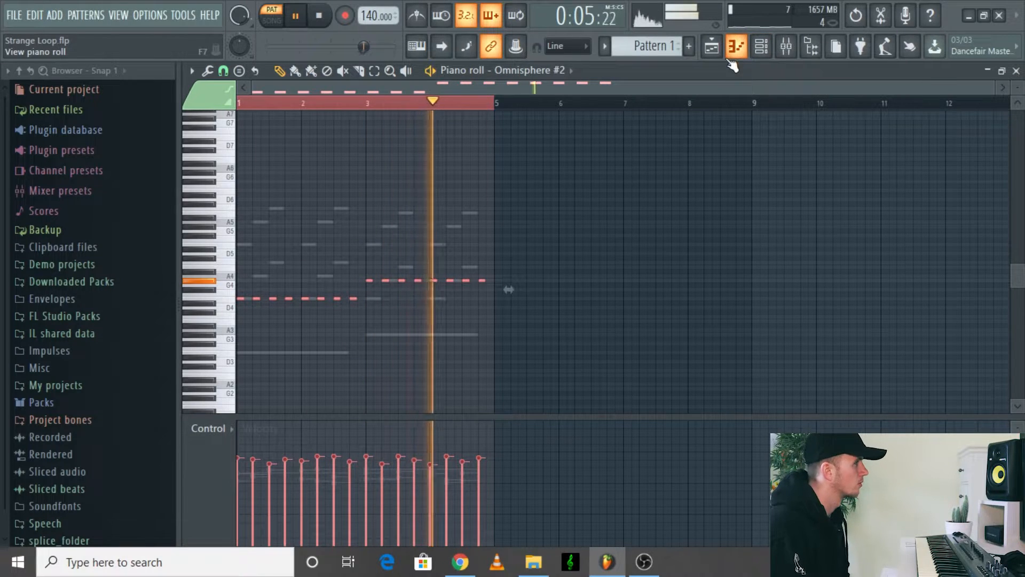
pyautogui.press('space')
# - Add an ElectraX instrument to the channel rack and load its Classic Sync BT preset from the Lead category
pyautogui.click(761, 47)
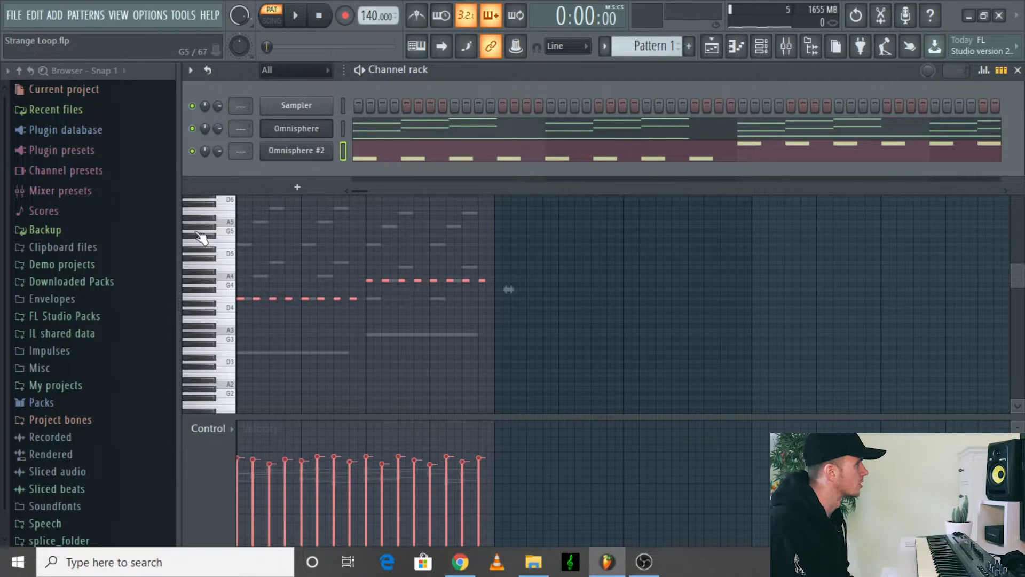
pyautogui.click(60, 17)
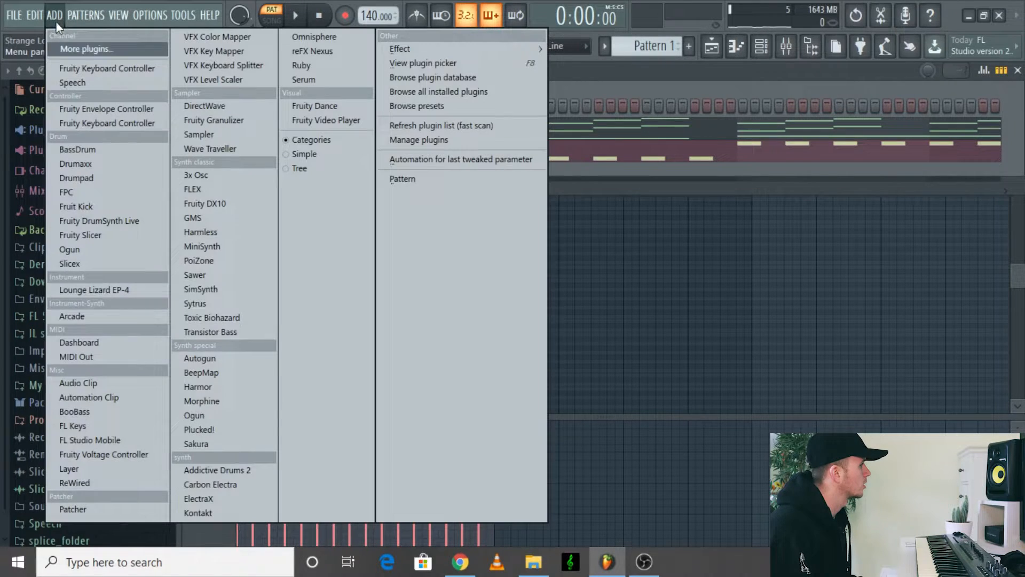
pyautogui.click(219, 503)
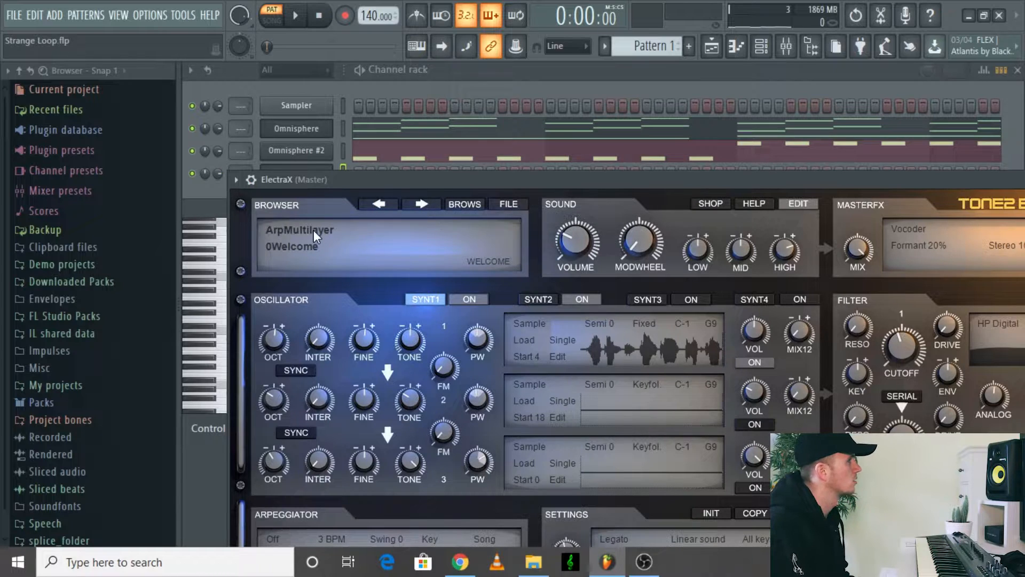
pyautogui.click(313, 229)
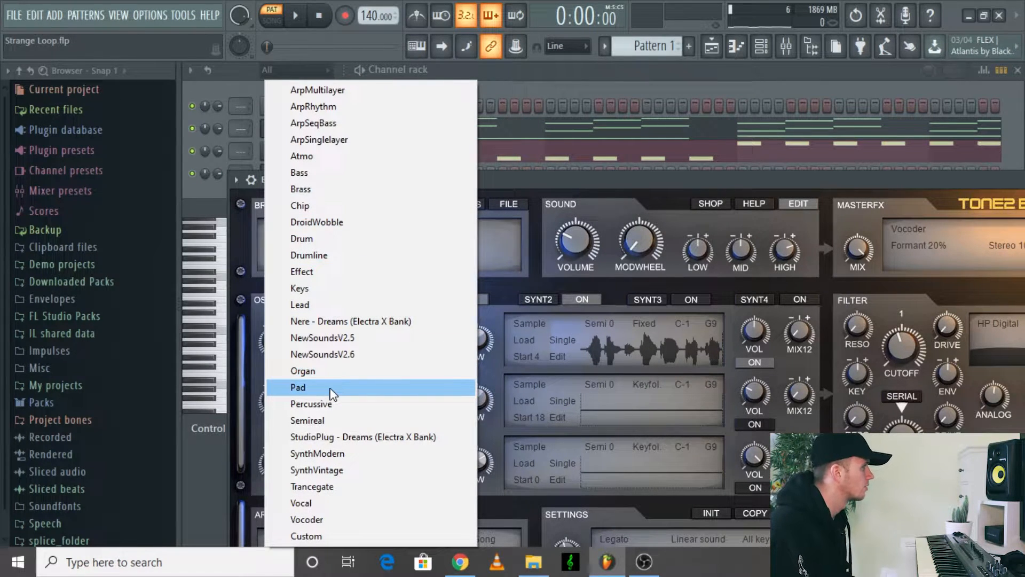
pyautogui.click(326, 305)
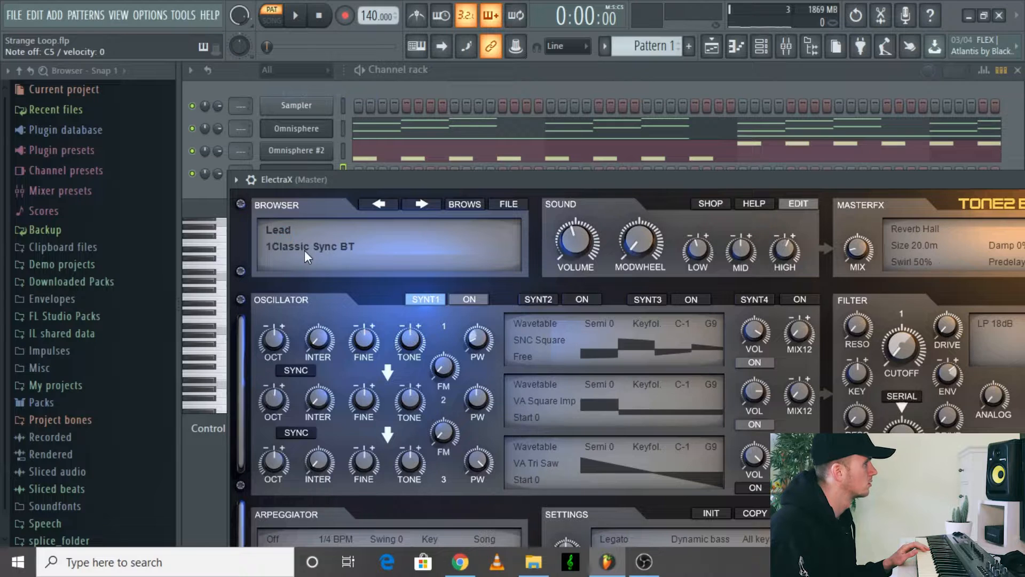
# - Play the pattern and rehearse a lead melody over it with the ElectraX sound
pyautogui.moveTo(768, 184); pyautogui.dragTo(642, 173)
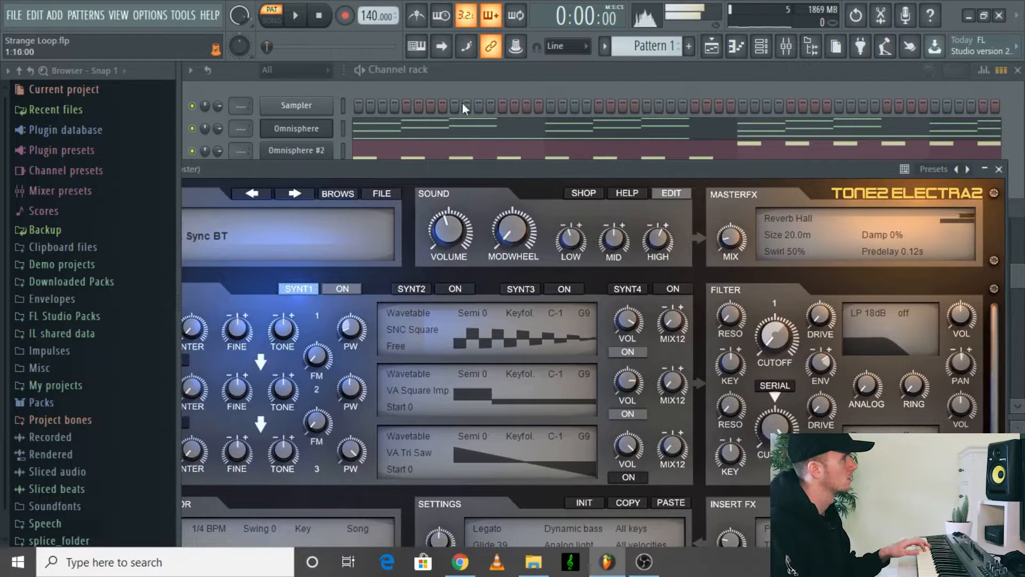
pyautogui.click(295, 15)
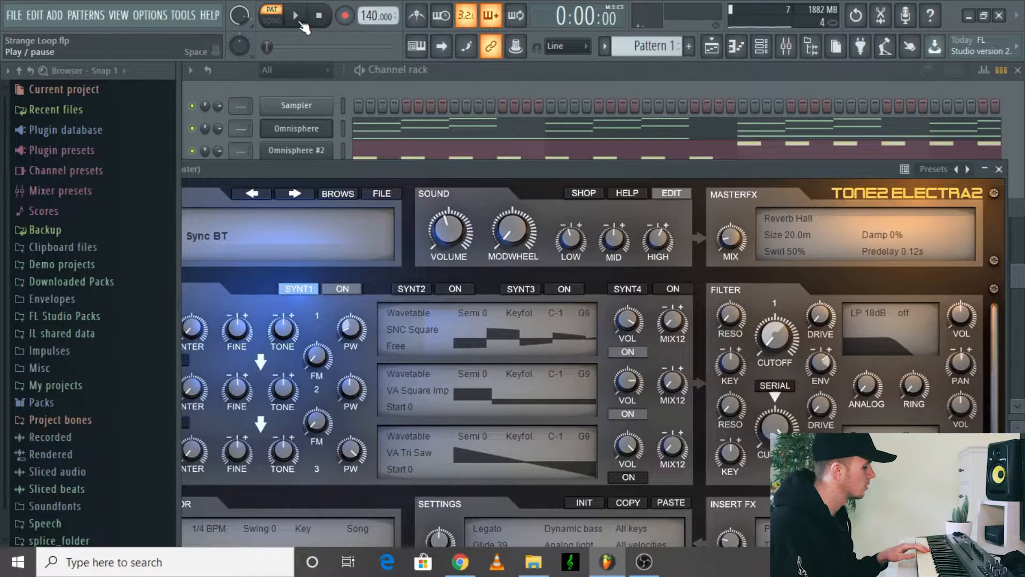
pyautogui.click(298, 22)
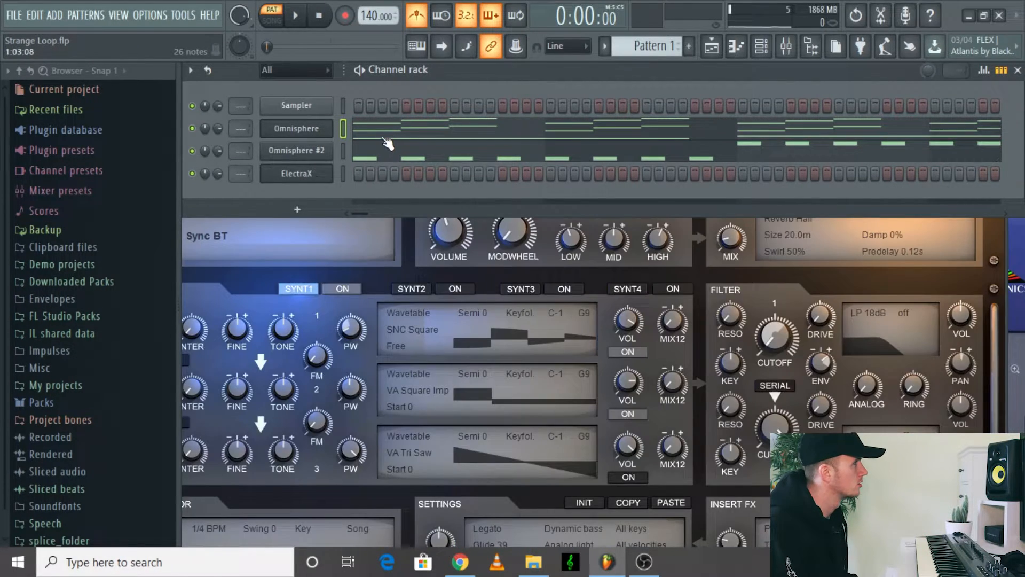
# - Duplicate the four-bar note sequences of both Omnisphere channels into bars 5 to 8
pyautogui.click(388, 143)
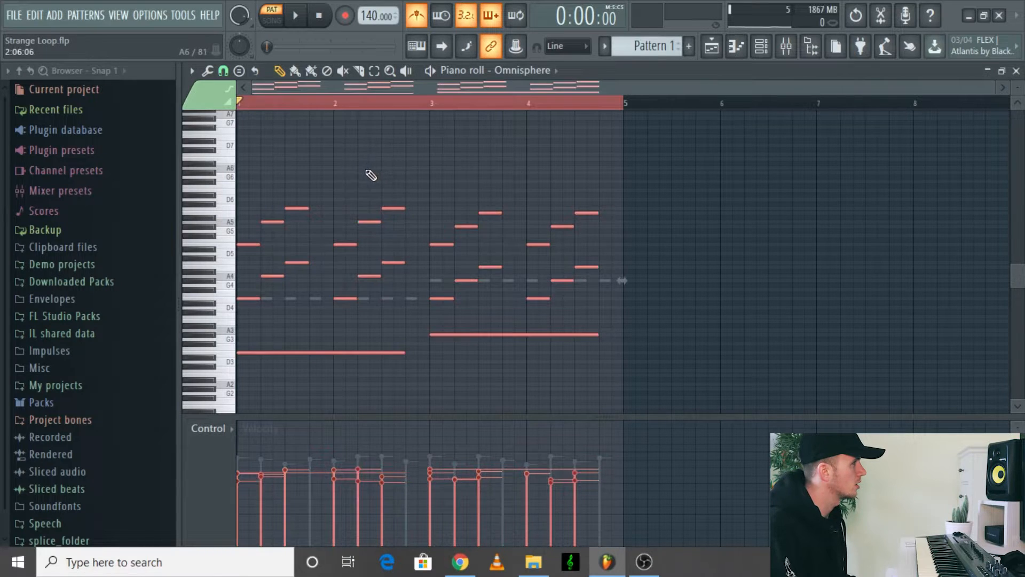
pyautogui.hotkey('ctrl', 'b')
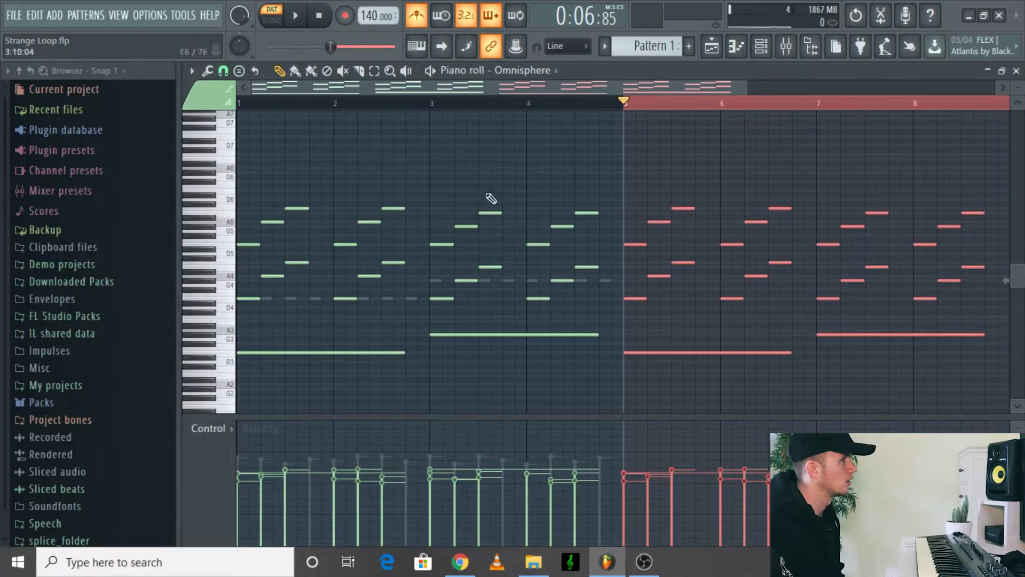
pyautogui.click(769, 44)
pyautogui.click(438, 160)
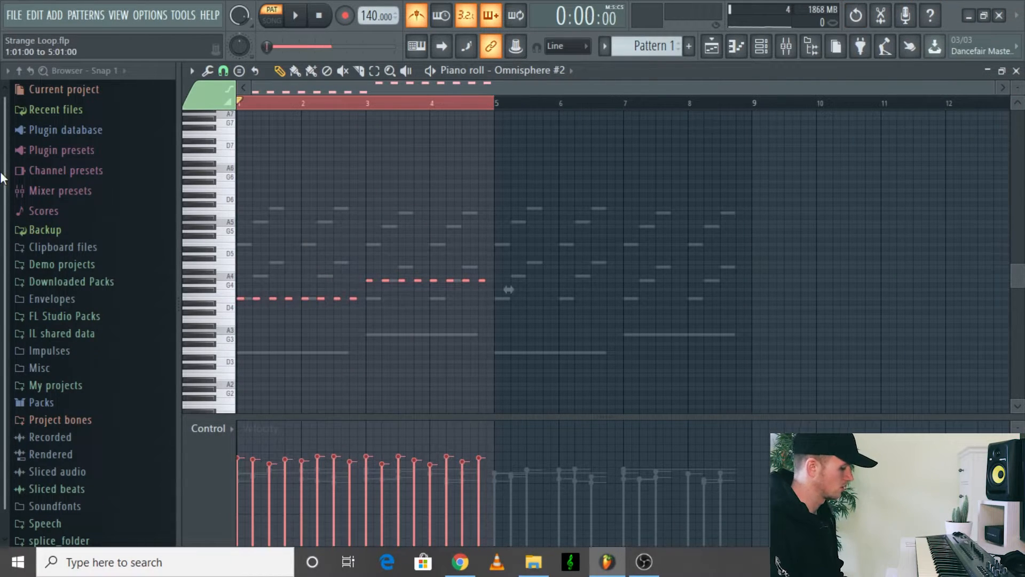
pyautogui.hotkey('ctrl', 'b')
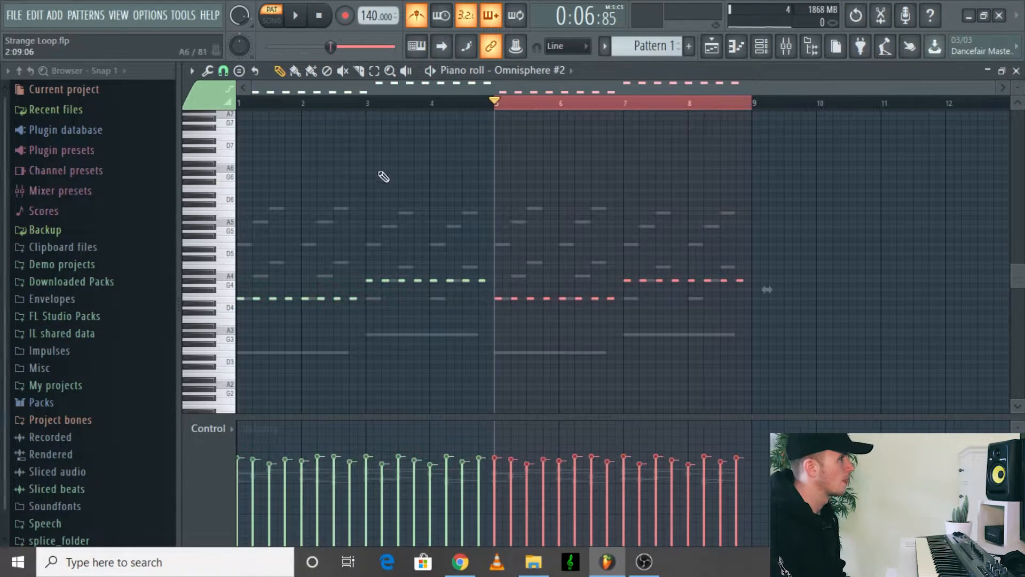
# - Record a lead melody of long A4, A5, G#5 and E5 notes on ElectraX across bars 1 to 8
pyautogui.click(761, 47)
pyautogui.click(343, 173)
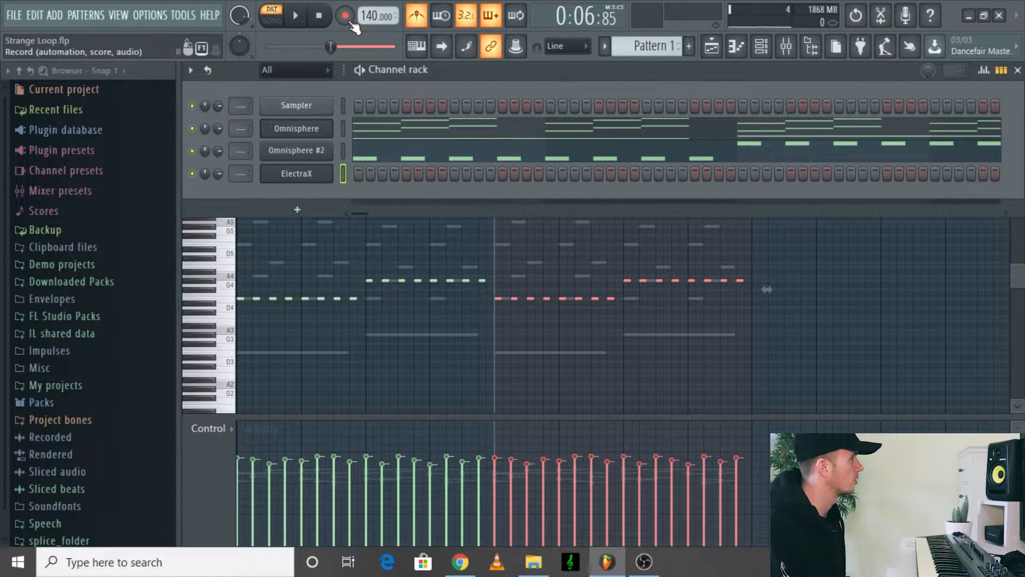
pyautogui.click(297, 17)
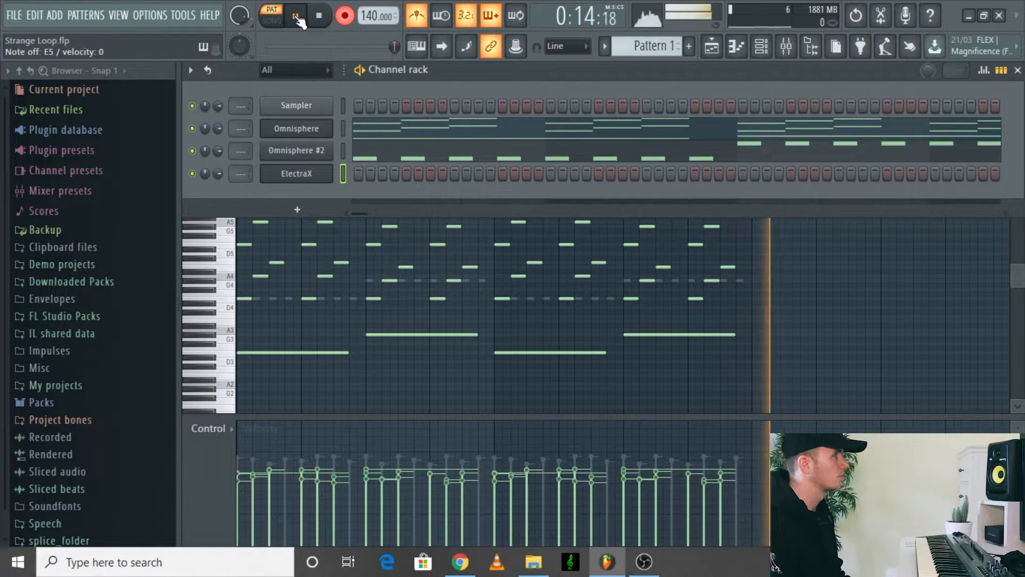
pyautogui.press('space')
pyautogui.click(348, 18)
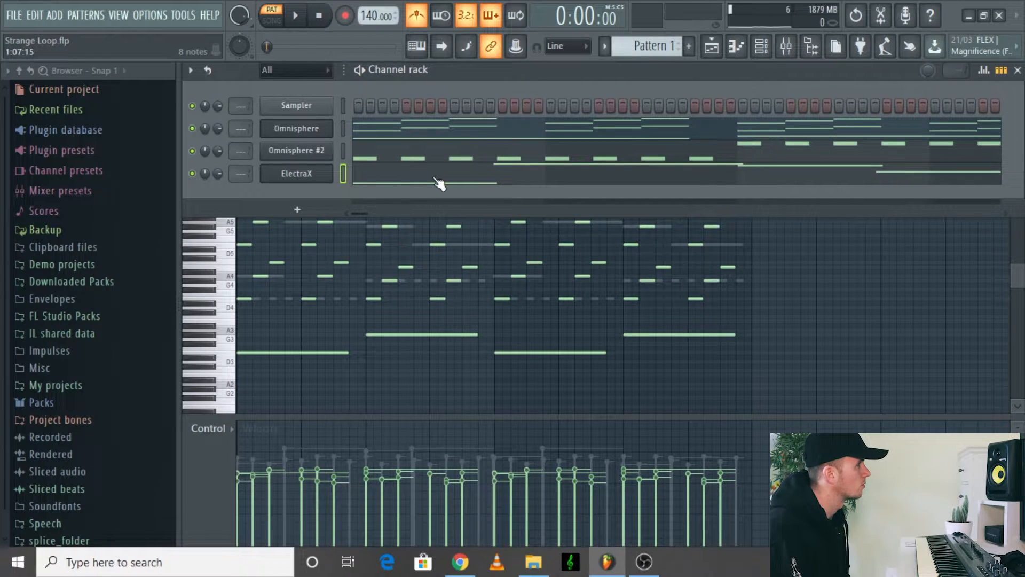
# - Review the recorded ElectraX notes in playback and nudge the start of the A5 note in bar 5
pyautogui.click(440, 184)
pyautogui.scroll(4, 486, 198)
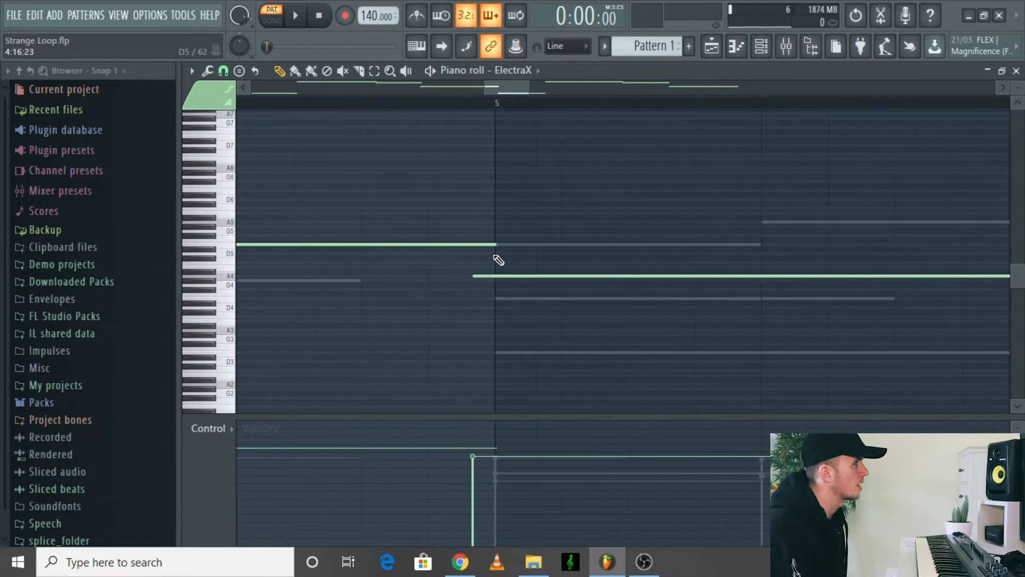
pyautogui.scroll(-3, 500, 271)
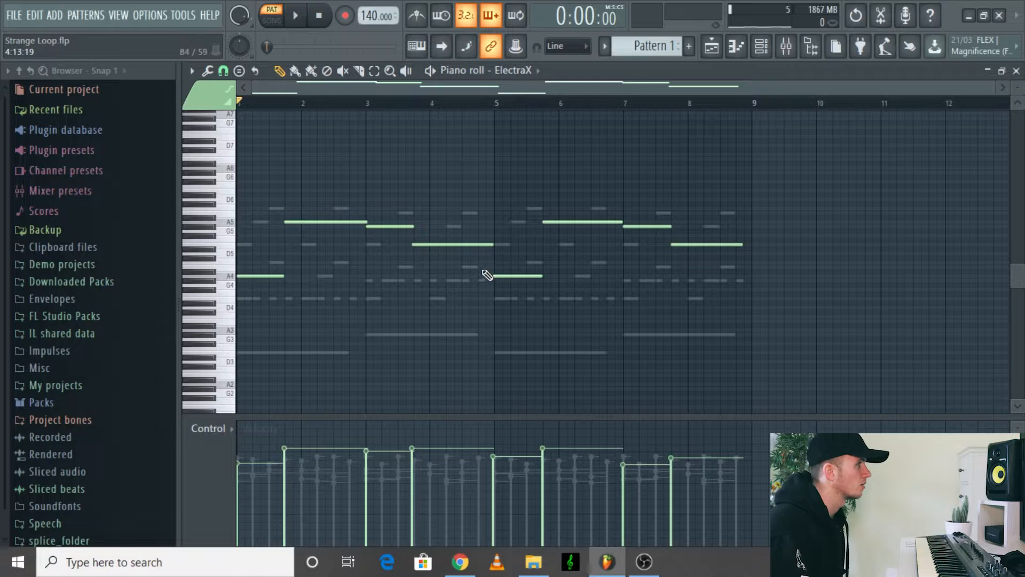
pyautogui.press('space')
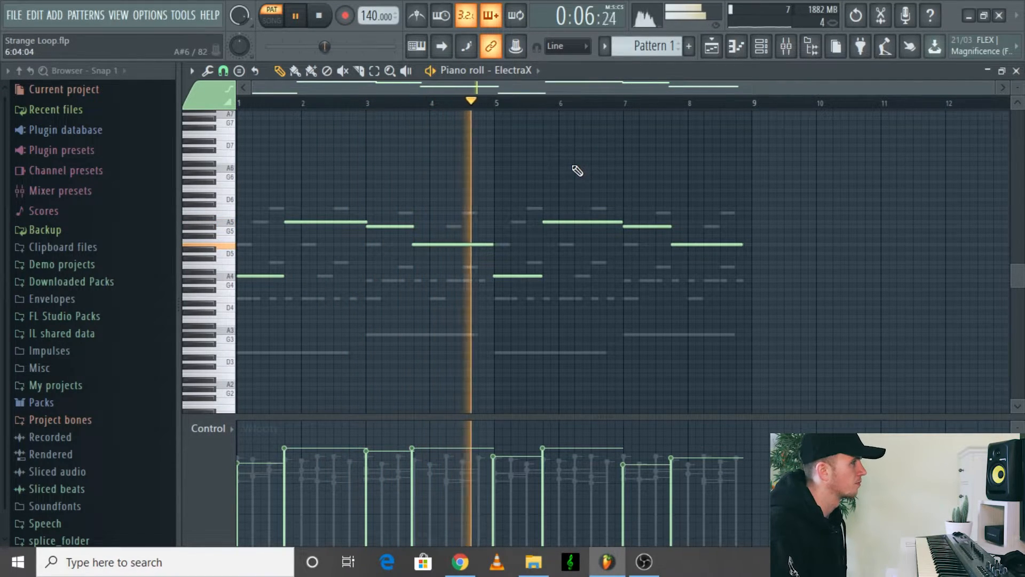
pyautogui.scroll(4, 592, 223)
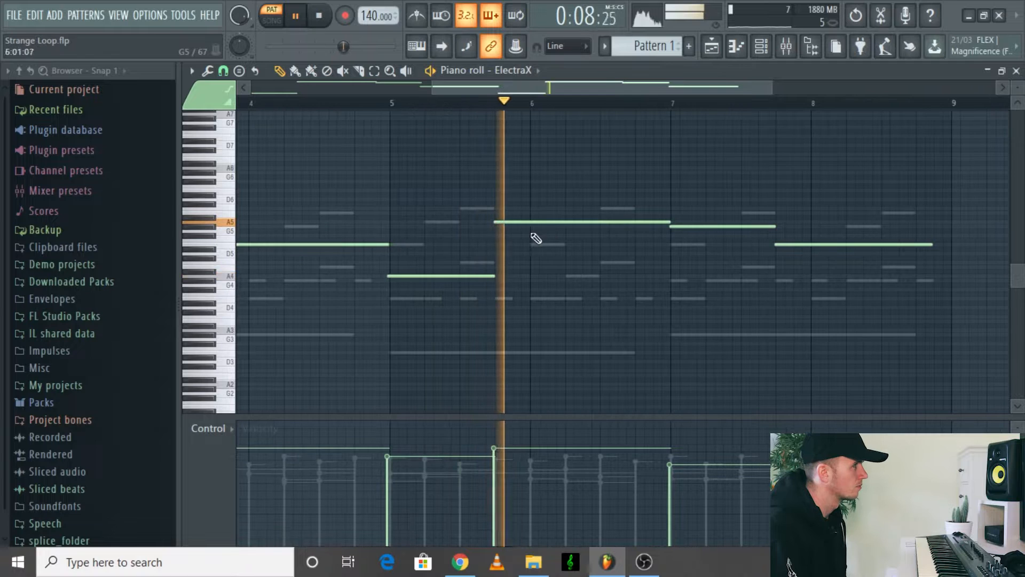
pyautogui.moveTo(496, 222); pyautogui.dragTo(498, 222)
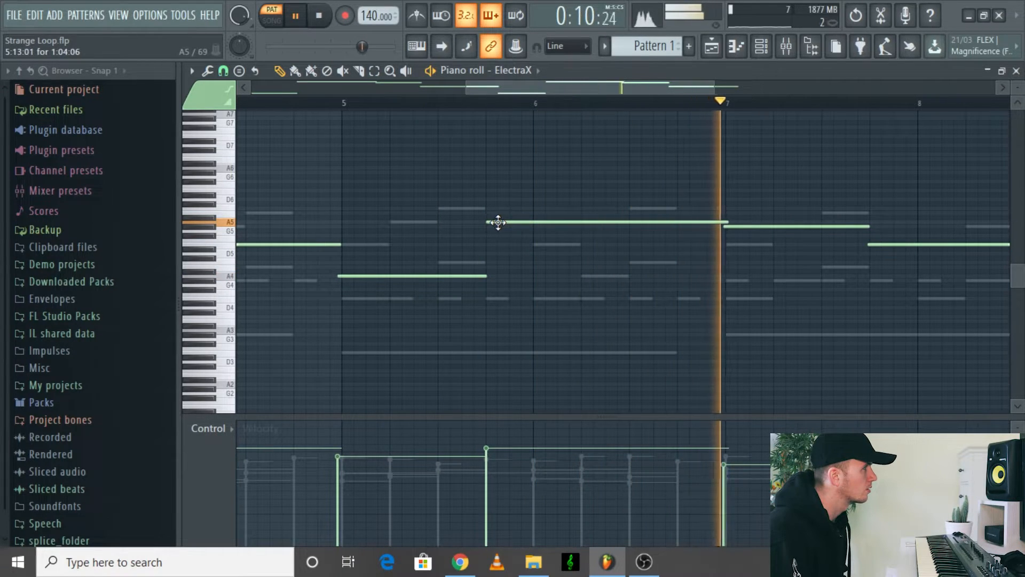
pyautogui.press('space')
pyautogui.click(484, 105)
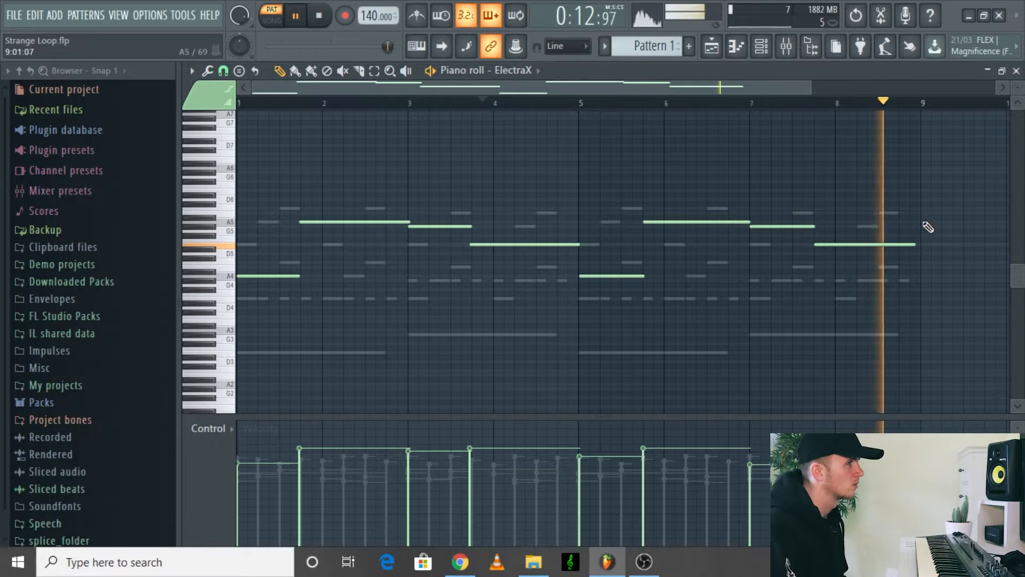
pyautogui.press('space')
# - Route the ElectraX channel to mixer insert 3
pyautogui.scroll(4, 917, 255)
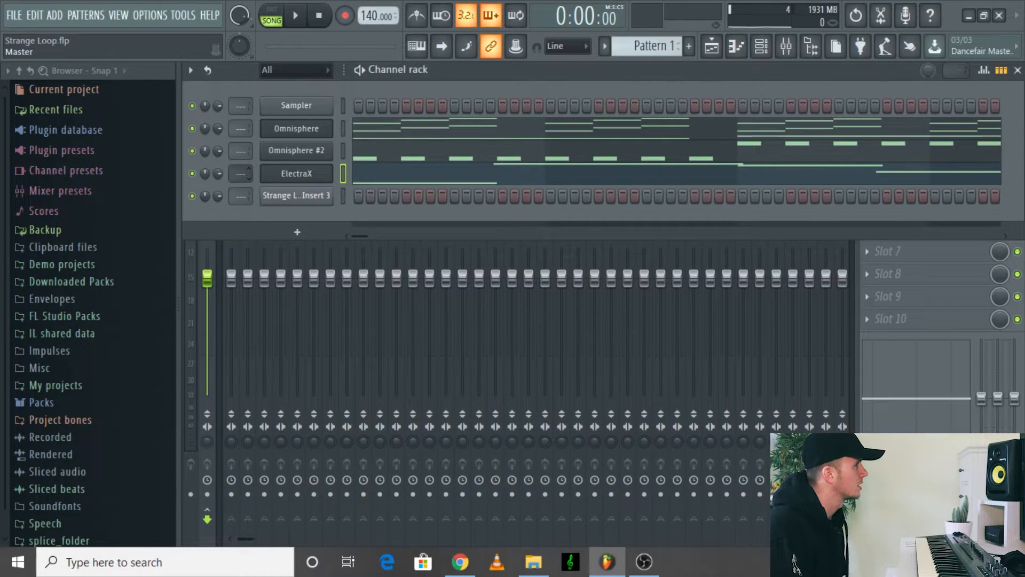
pyautogui.hotkey('ctrl', 'l')
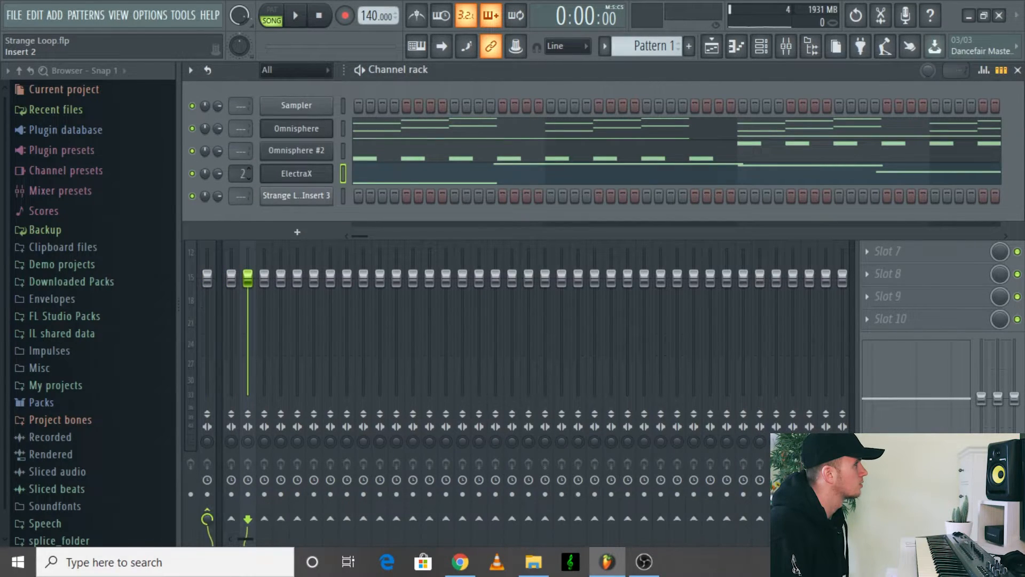
pyautogui.moveTo(242, 174); pyautogui.dragTo(242, 168)
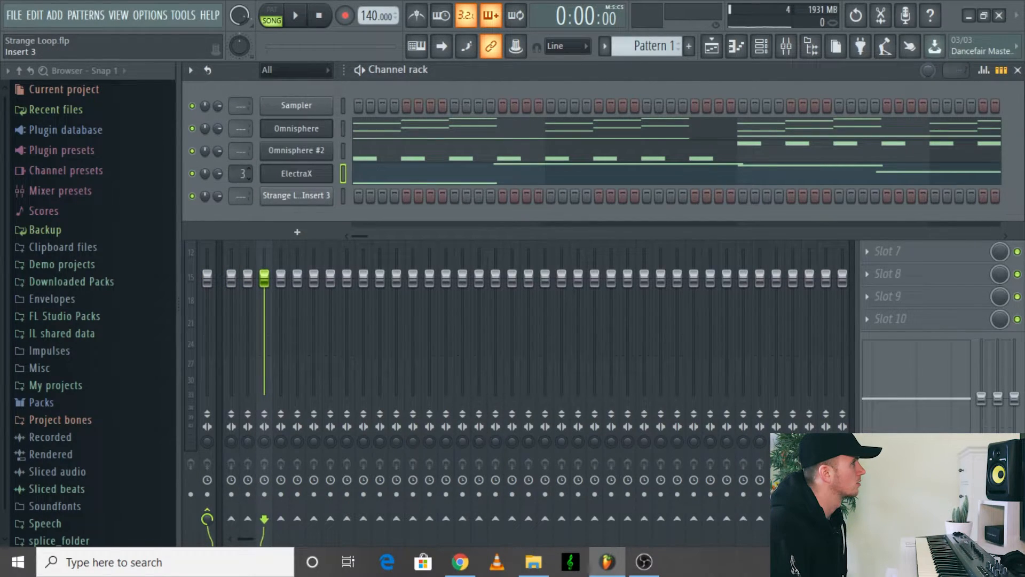
# - Position the Pattern 1 clip at bar 1 on Track 1 of the playlist
pyautogui.click(721, 49)
pyautogui.moveTo(453, 130); pyautogui.dragTo(359, 135)
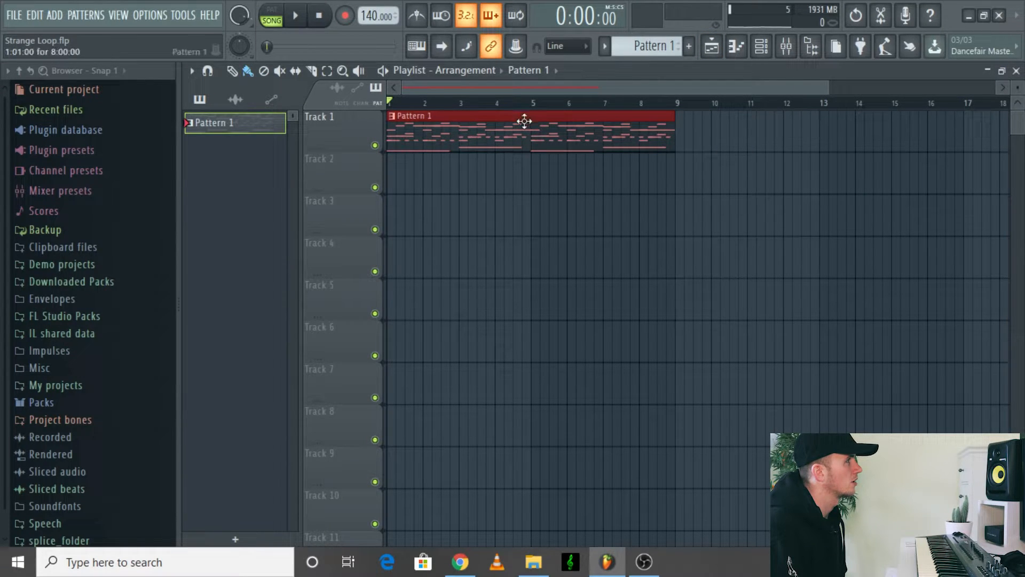
# - Arm mixer insert 3 for disk recording and render the ElectraX lead to an audio clip in the playlist
pyautogui.click(787, 46)
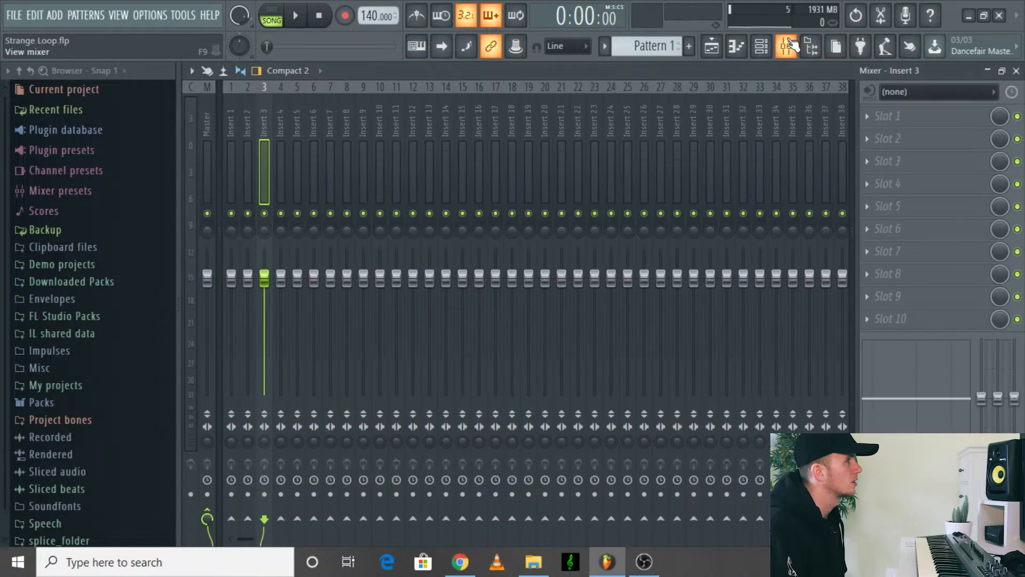
pyautogui.click(264, 494)
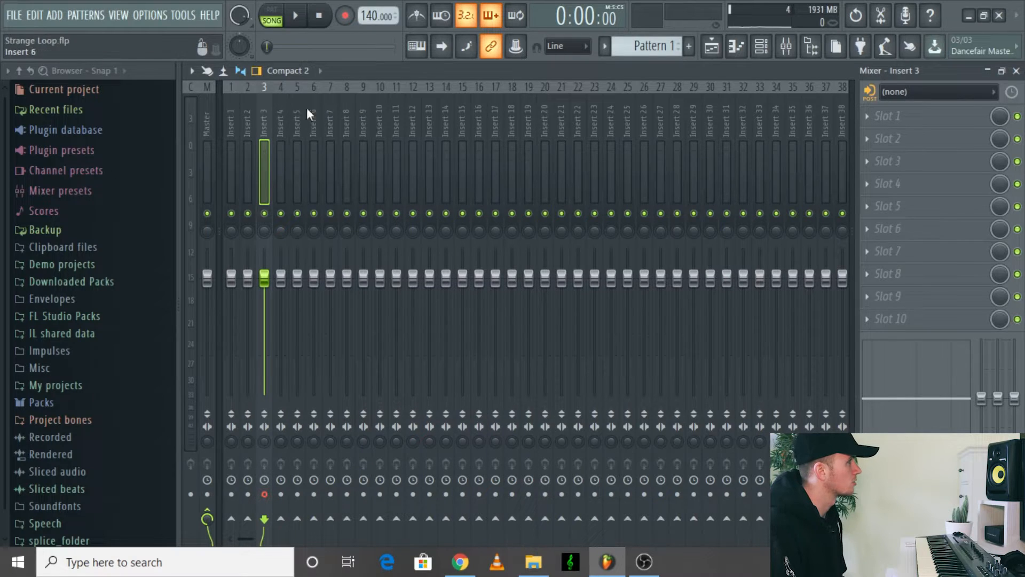
pyautogui.hotkey('ctrl', 'r')
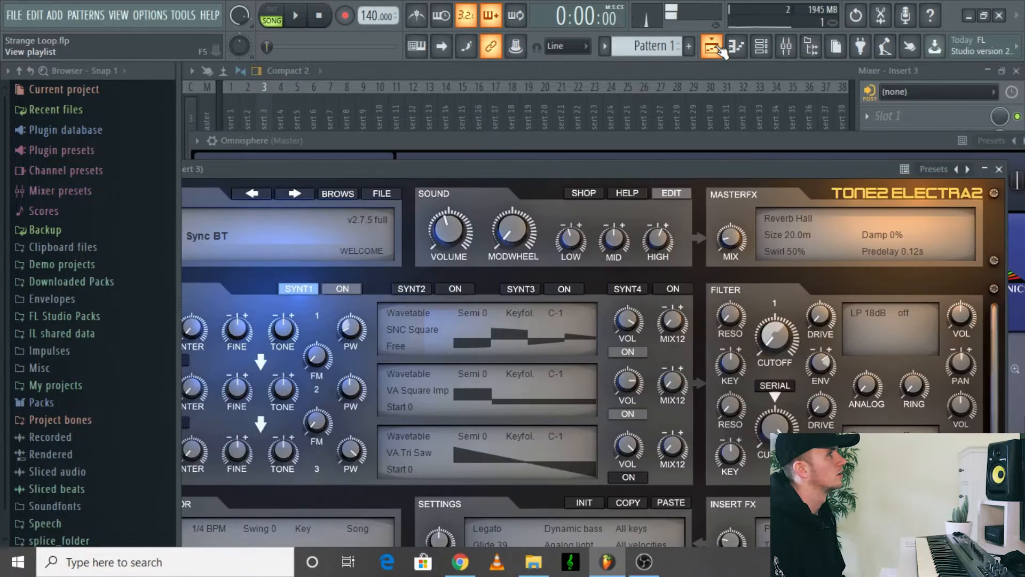
# - Slice the rendered audio clip on Track 2 at bar 5, delete its first half and repeat the second half across bars 1 to 8
pyautogui.click(712, 50)
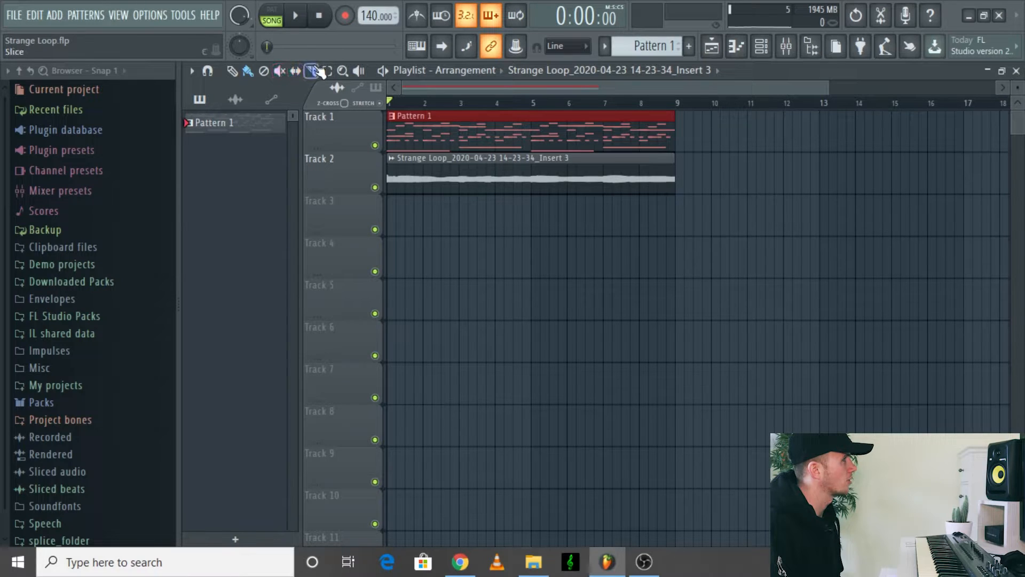
pyautogui.click(537, 177)
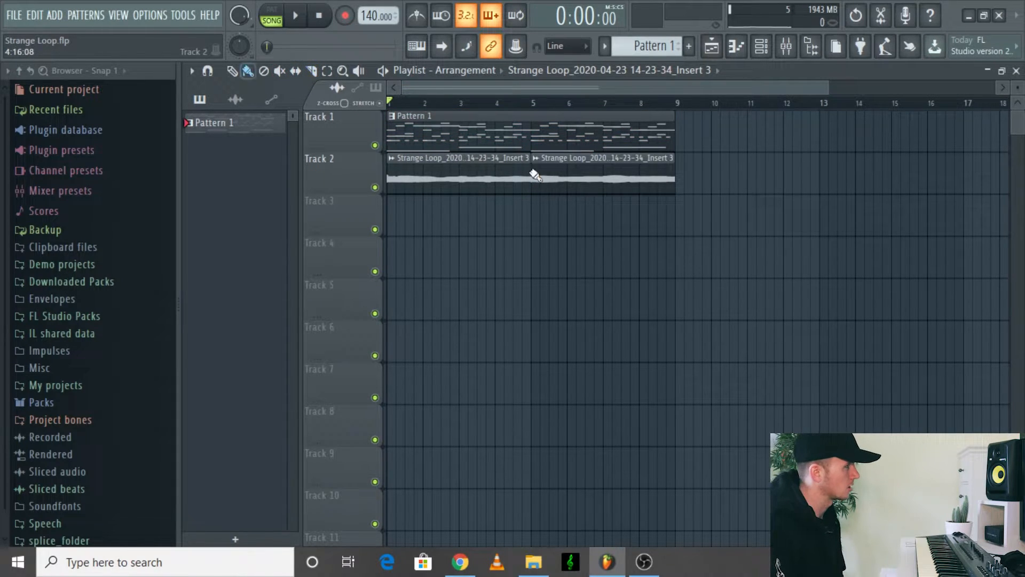
pyautogui.click(508, 168)
pyautogui.rightClick(511, 175)
pyautogui.moveTo(581, 184); pyautogui.dragTo(437, 183)
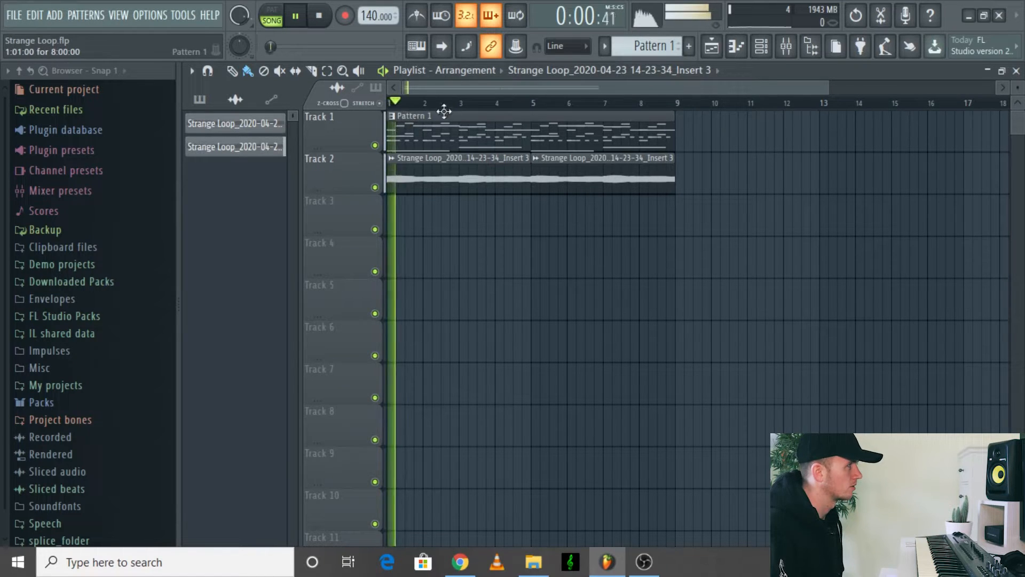
# - Cut the ElectraX notes from Pattern 1 and play the song with the audio clips in their place
pyautogui.click(761, 48)
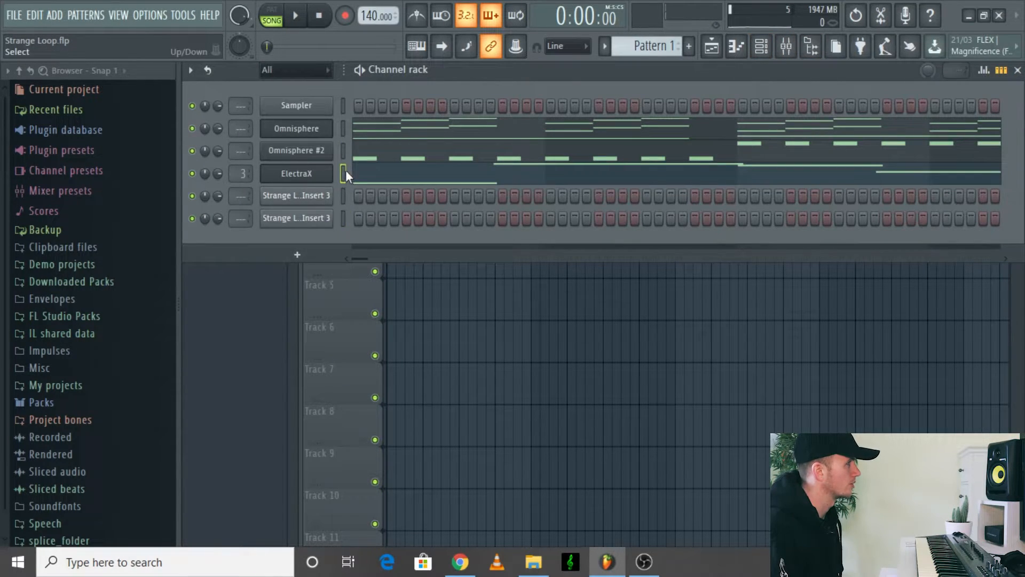
pyautogui.hotkey('ctrl', 'x')
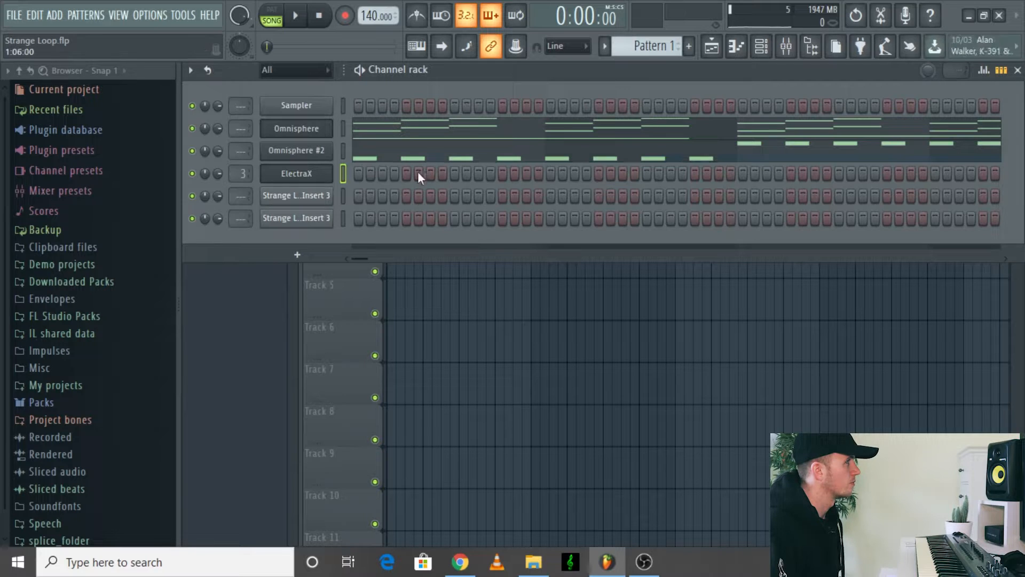
pyautogui.click(712, 47)
pyautogui.press('space')
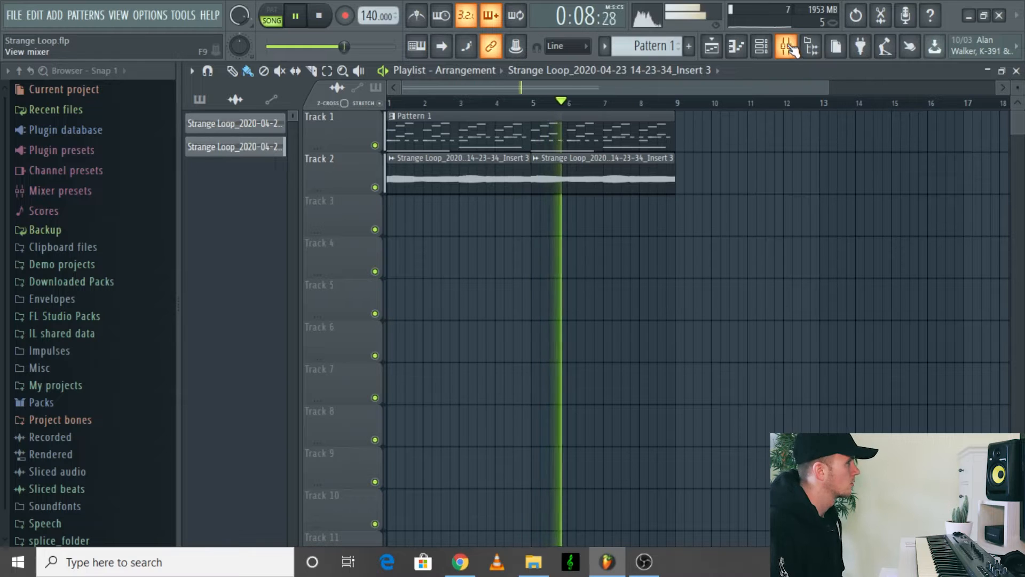
pyautogui.press('space')
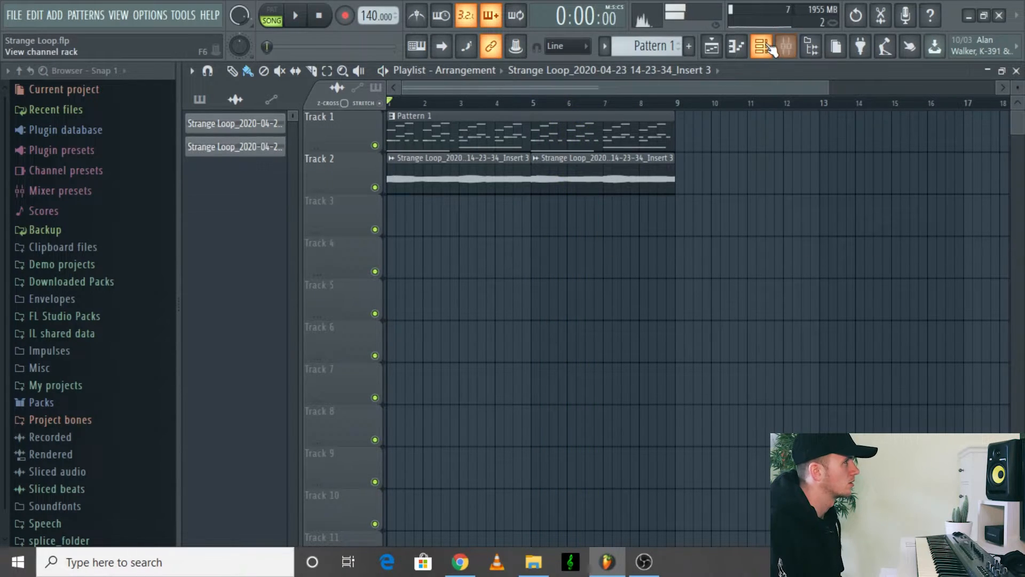
# - Route Omnisphere to mixer insert 1, Omnisphere #2 to insert 2 and the sliced audio clips to insert 3
pyautogui.click(761, 46)
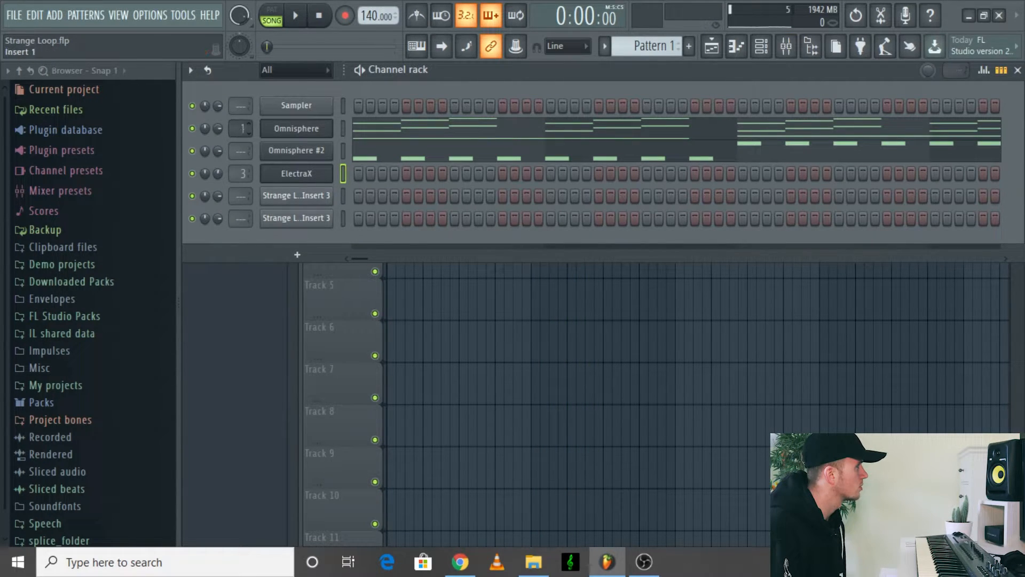
pyautogui.click(701, 48)
pyautogui.doubleClick(454, 176)
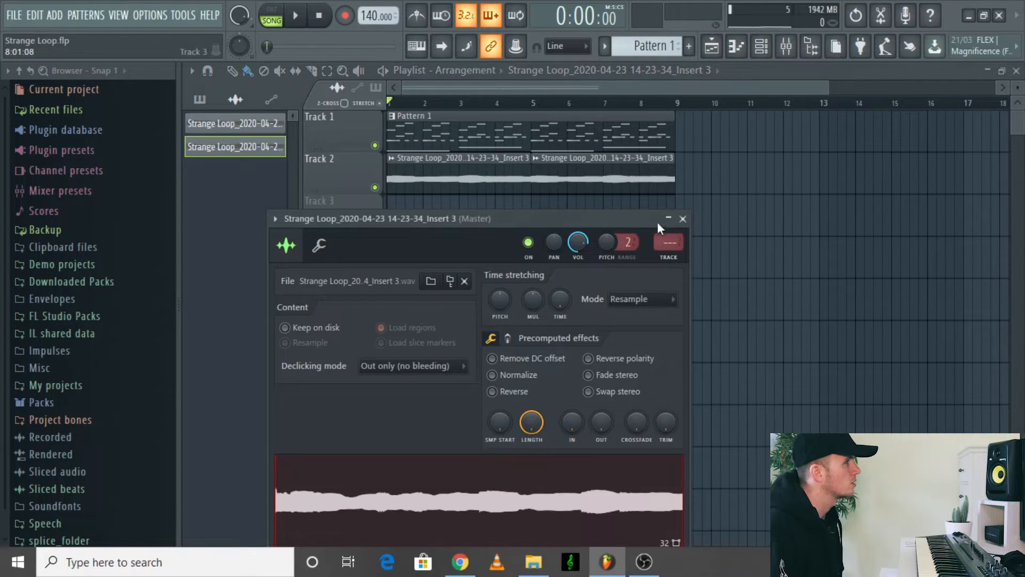
pyautogui.click(682, 219)
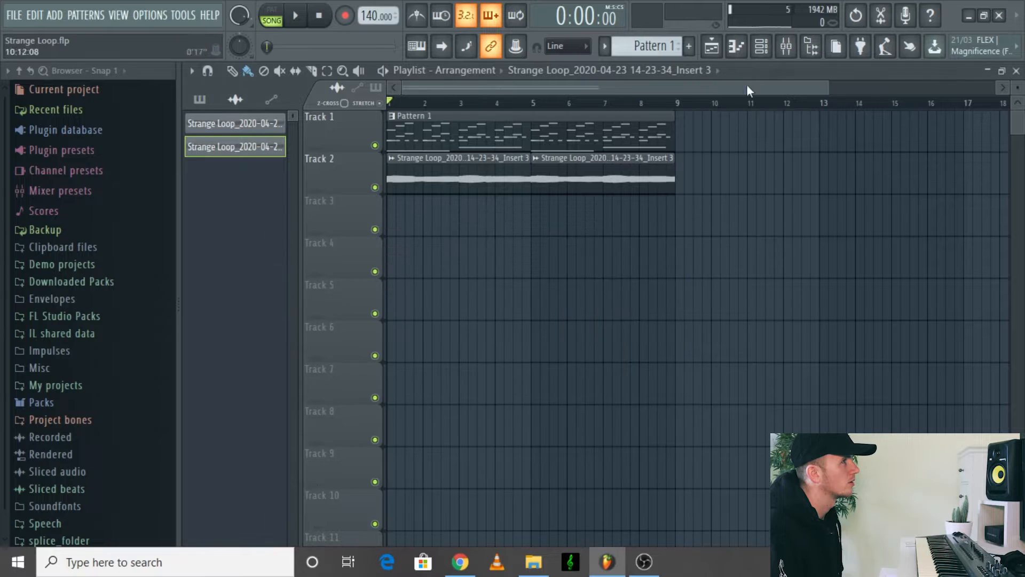
pyautogui.click(761, 46)
pyautogui.click(786, 46)
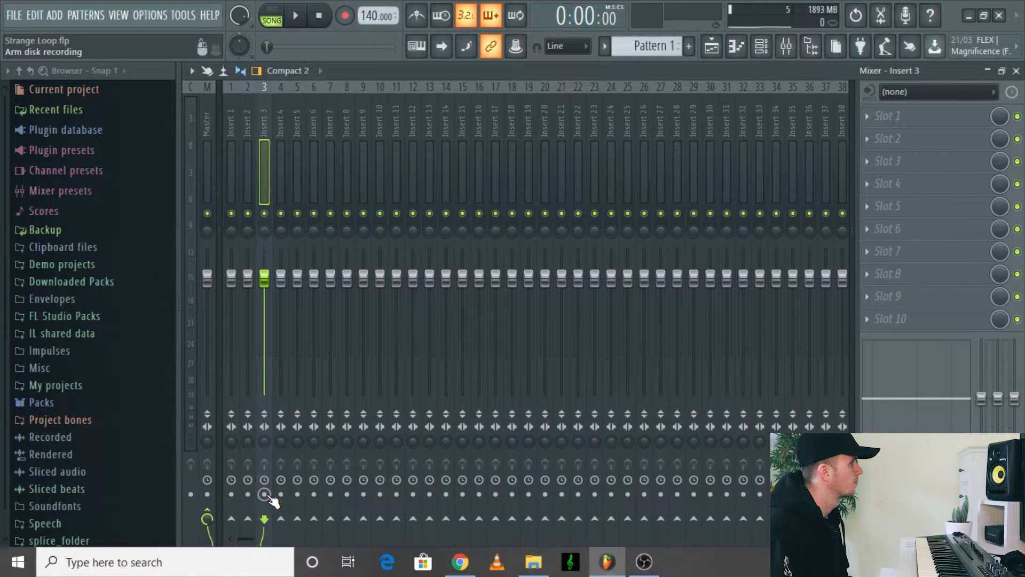
# - Balance the layers during playback by lowering the faders of inserts 2 and 3 and raising insert 1 to 0.5 dB
pyautogui.press('space')
pyautogui.click(232, 118)
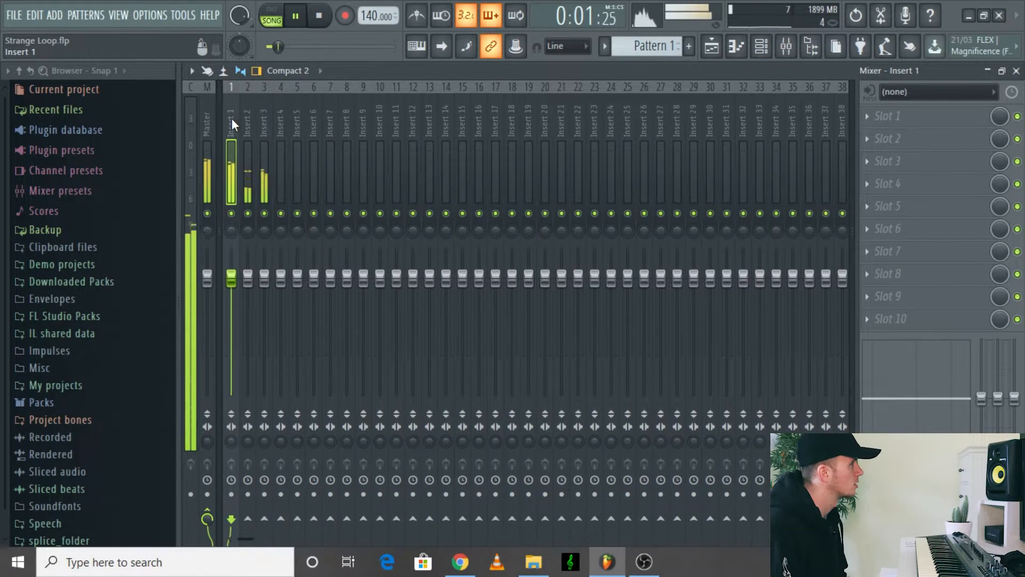
pyautogui.moveTo(264, 283); pyautogui.dragTo(231, 275)
pyautogui.rightClick(248, 213)
pyautogui.rightClick(248, 213)
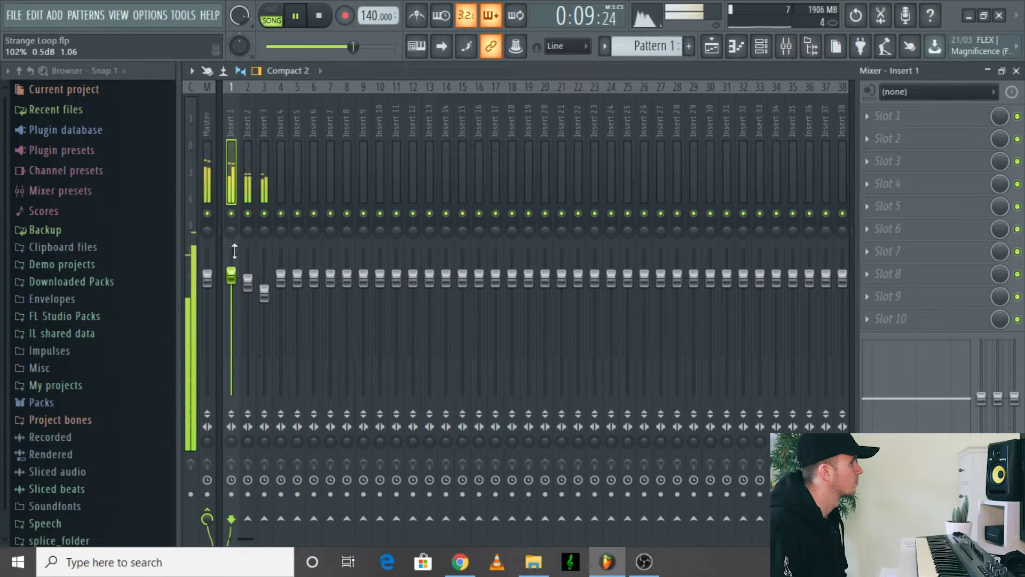
# - Add FabFilter Pro-Q 3 to mixer insert 2 with the Low Cut preset and set its cutoff to about 121 Hz
pyautogui.click(253, 125)
pyautogui.click(849, 126)
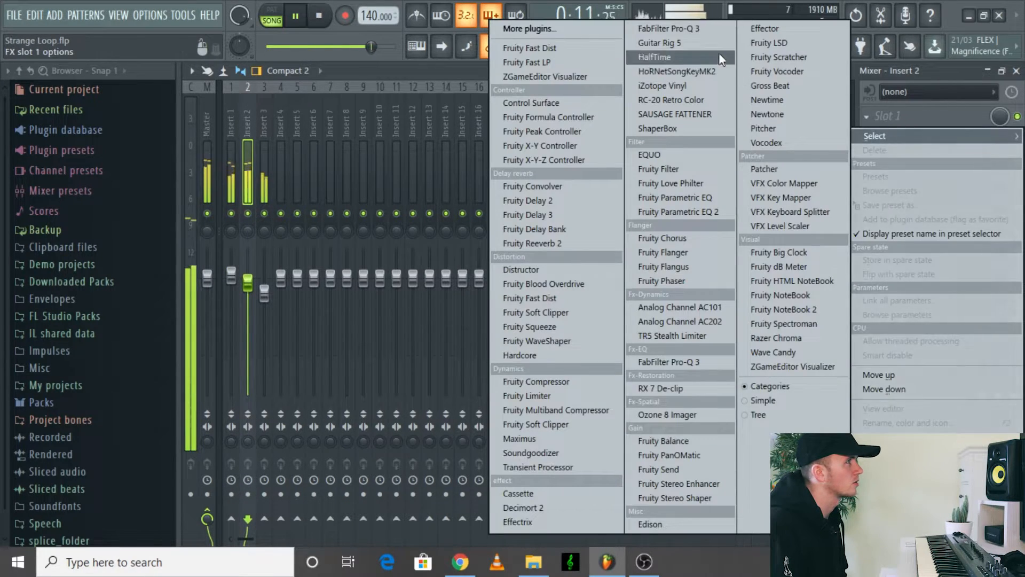
pyautogui.click(668, 28)
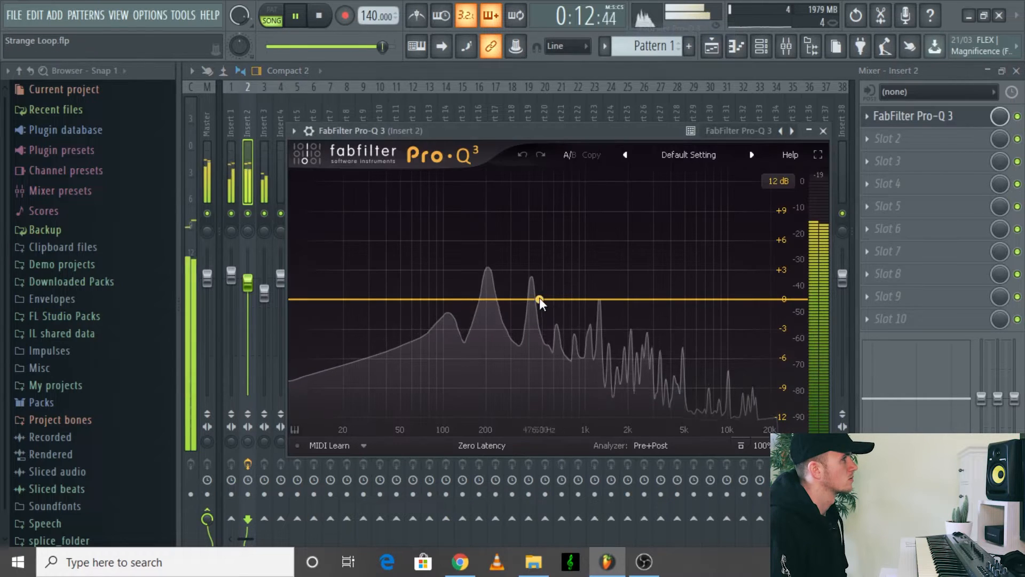
pyautogui.click(688, 155)
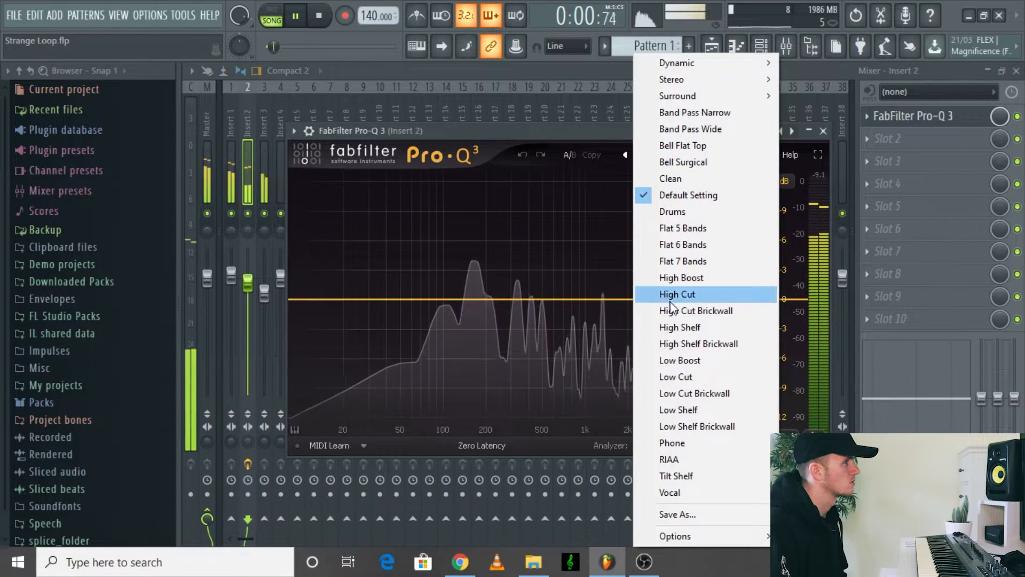
pyautogui.click(673, 376)
pyautogui.moveTo(401, 298); pyautogui.dragTo(455, 305)
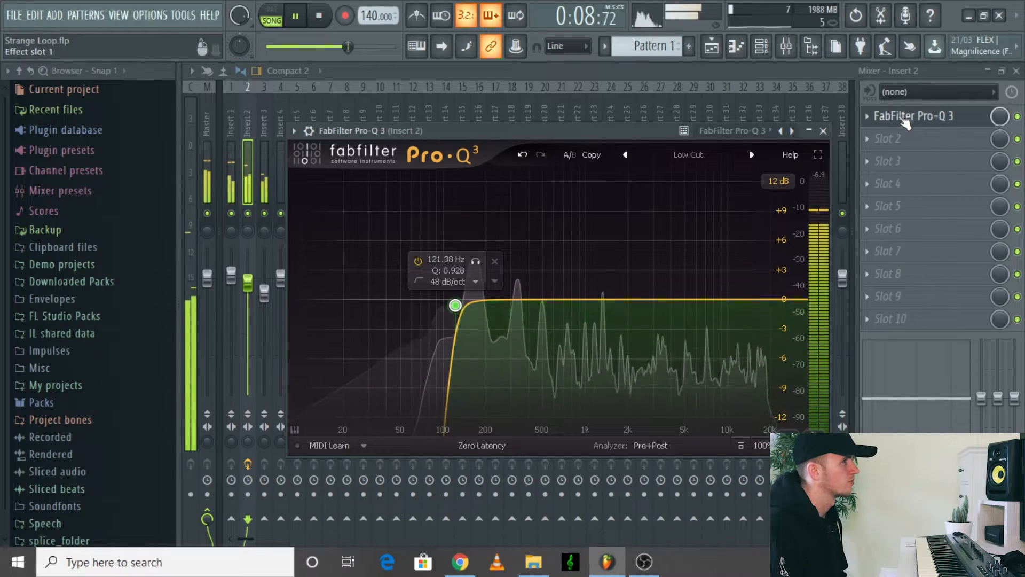
pyautogui.click(823, 130)
# - Add FabFilter Pro-Q 3 to mixer insert 1 with the Low Cut preset and set its cutoff to about 100 Hz
pyautogui.click(230, 114)
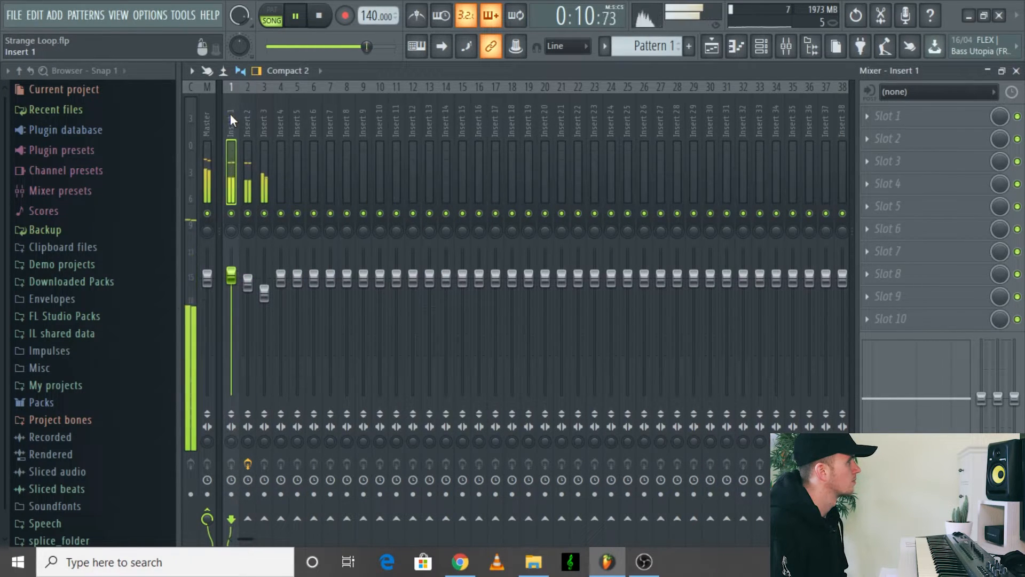
pyautogui.click(902, 115)
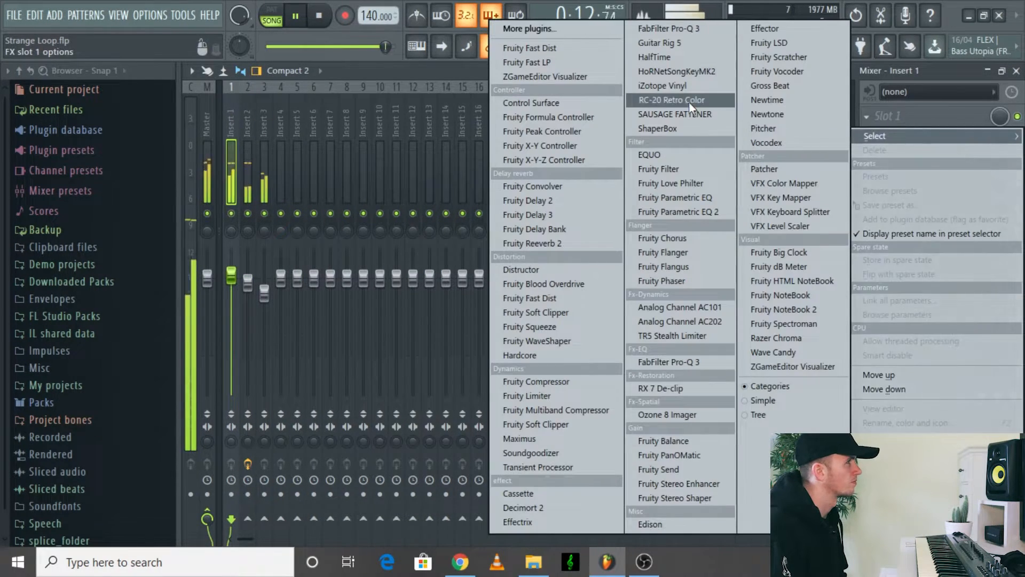
pyautogui.click(705, 28)
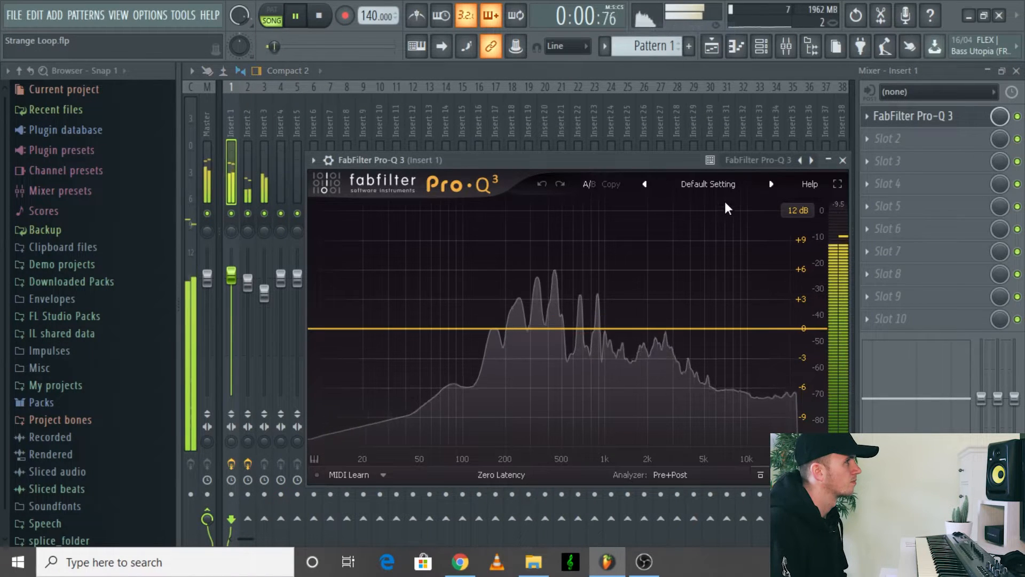
pyautogui.click(720, 186)
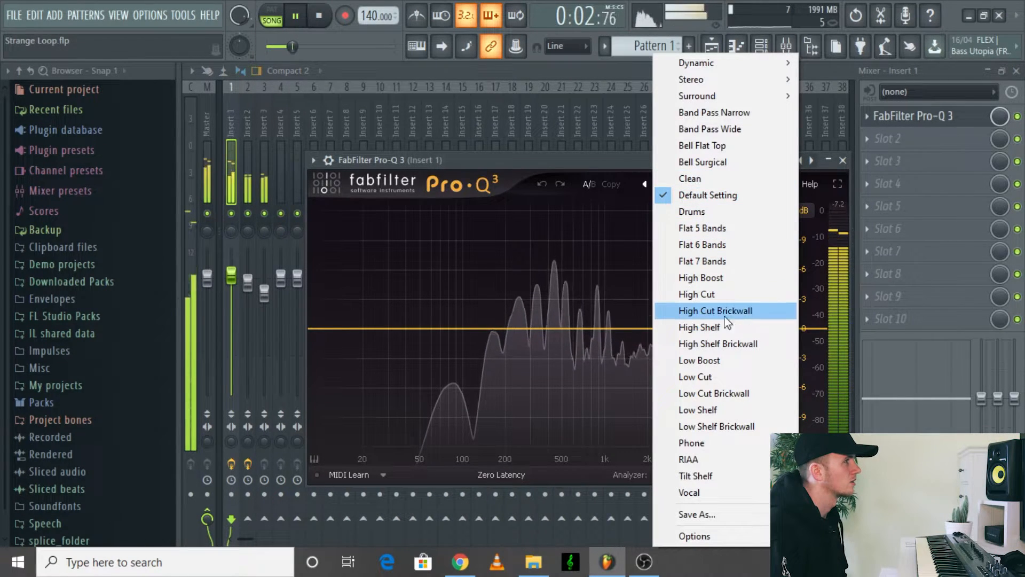
pyautogui.click(717, 377)
pyautogui.moveTo(421, 331); pyautogui.dragTo(462, 341)
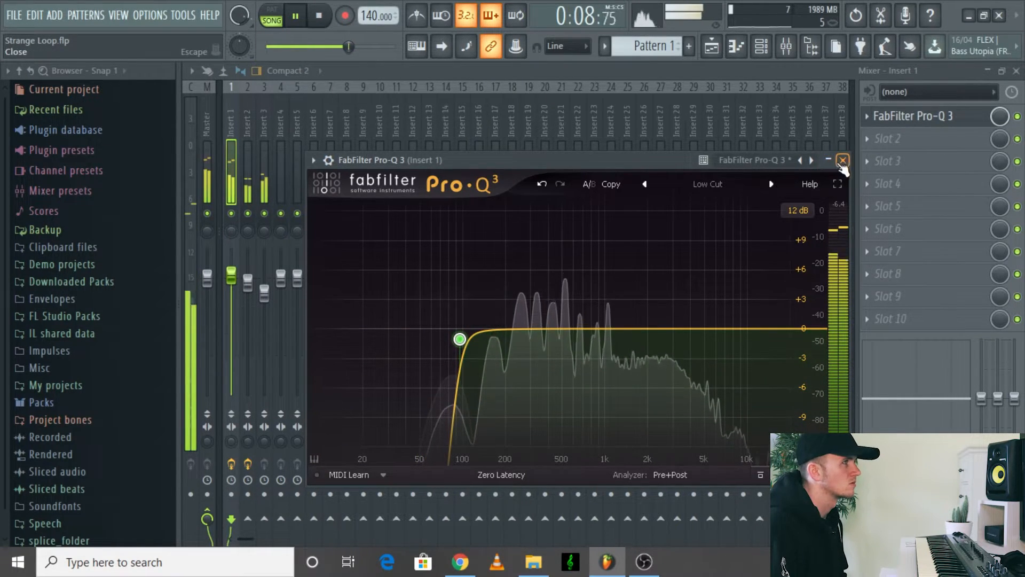
pyautogui.click(842, 159)
# - Raise the faders of mixer inserts 1 to 3 together and lower insert 3 alone to -4.8 dB
pyautogui.moveTo(264, 293); pyautogui.dragTo(266, 307)
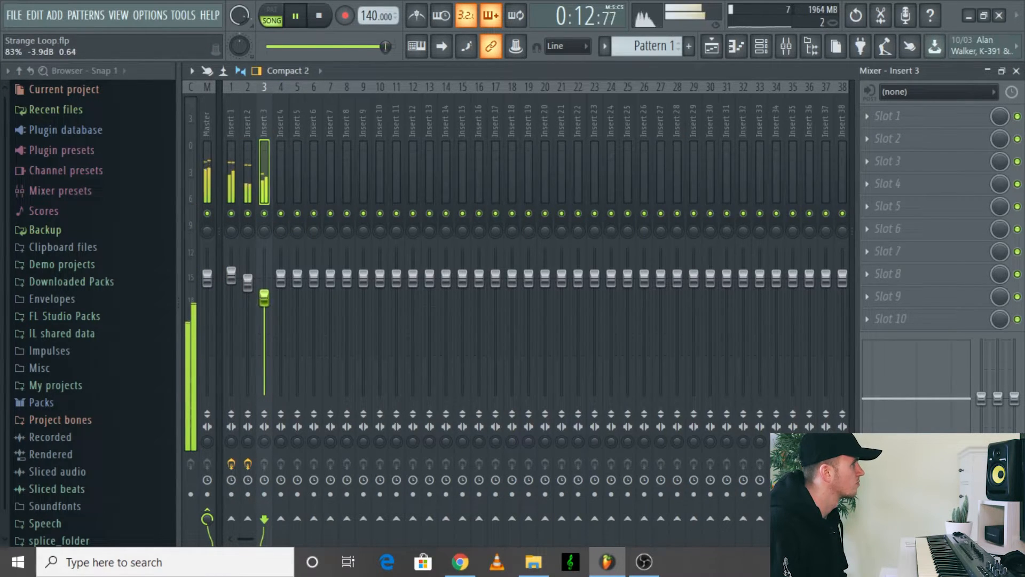
pyautogui.moveTo(235, 129); pyautogui.dragTo(260, 125)
pyautogui.moveTo(248, 282); pyautogui.dragTo(248, 274)
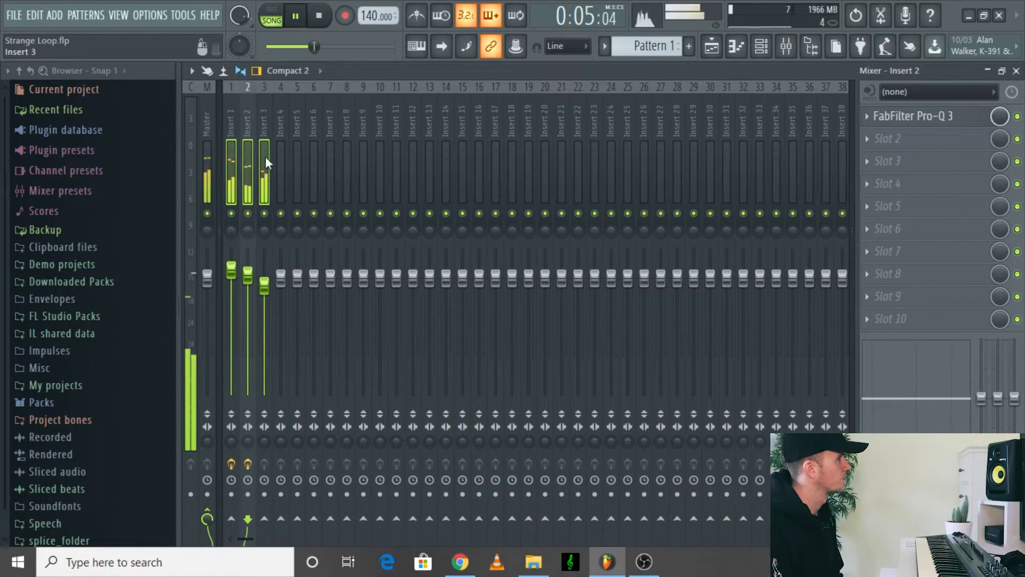
pyautogui.click(266, 126)
pyautogui.moveTo(266, 292); pyautogui.dragTo(266, 297)
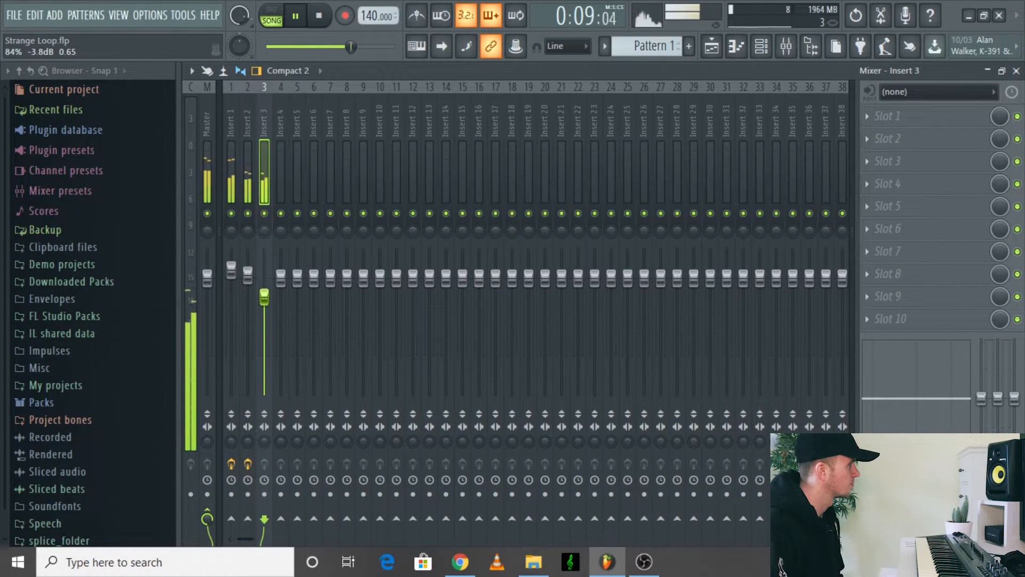
pyautogui.moveTo(270, 303); pyautogui.dragTo(271, 310)
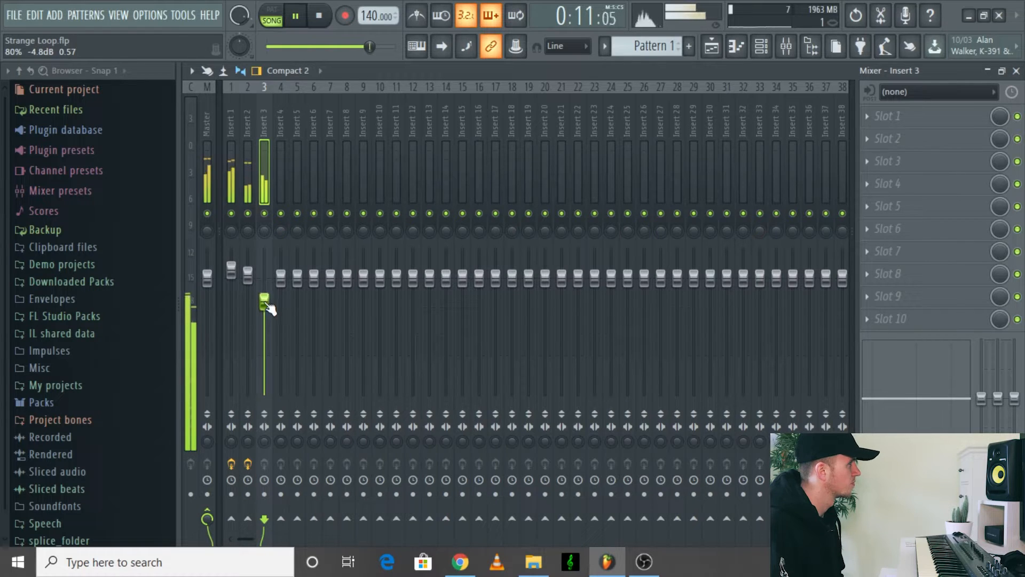
# - Add Fruity Delay 2 to mixer insert 2, lower its input and feedback volumes, and pan its input off-centre
pyautogui.click(249, 129)
pyautogui.press('space')
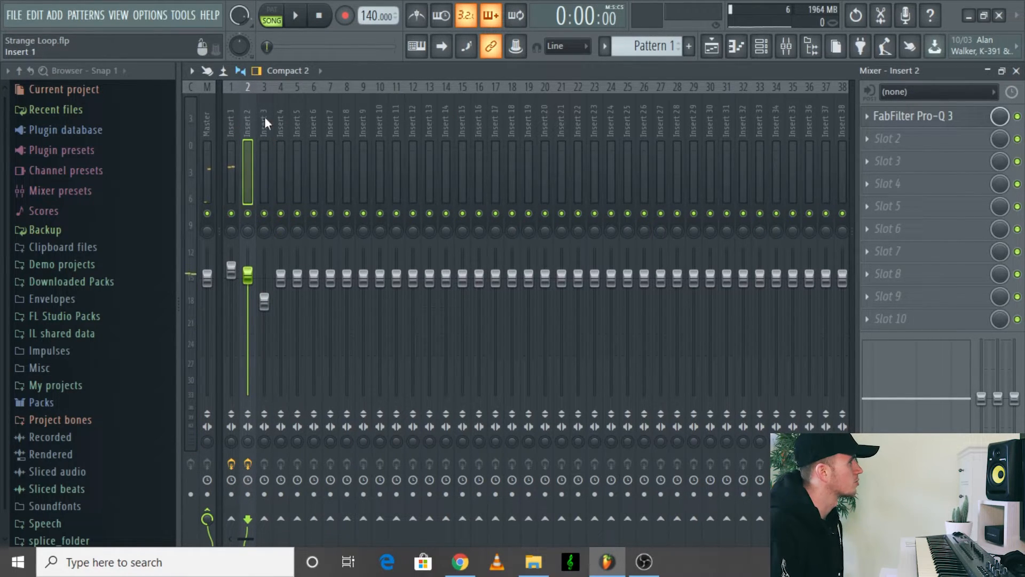
pyautogui.click(905, 138)
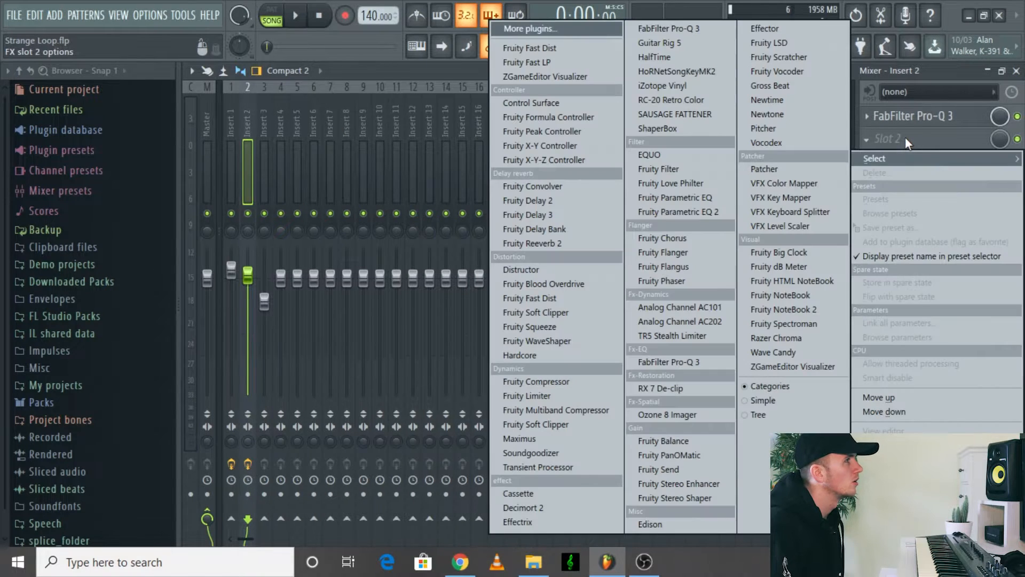
pyautogui.click(562, 205)
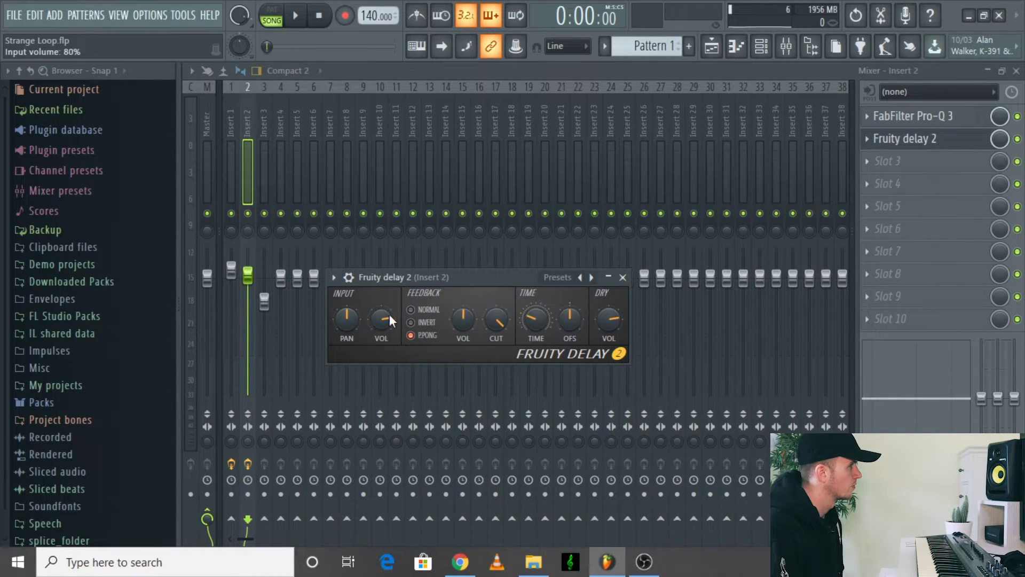
pyautogui.moveTo(390, 314); pyautogui.dragTo(390, 323)
pyautogui.moveTo(460, 313); pyautogui.dragTo(460, 332)
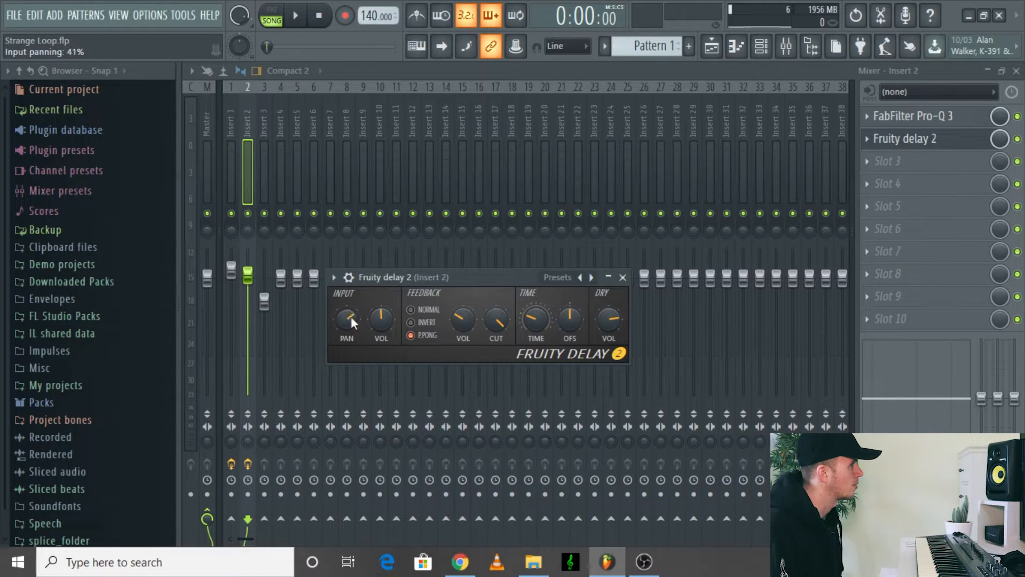
# - Solo insert 2 during playback, set its Fruity Delay 2 time to 2:00, and unsolo the track
pyautogui.press('space')
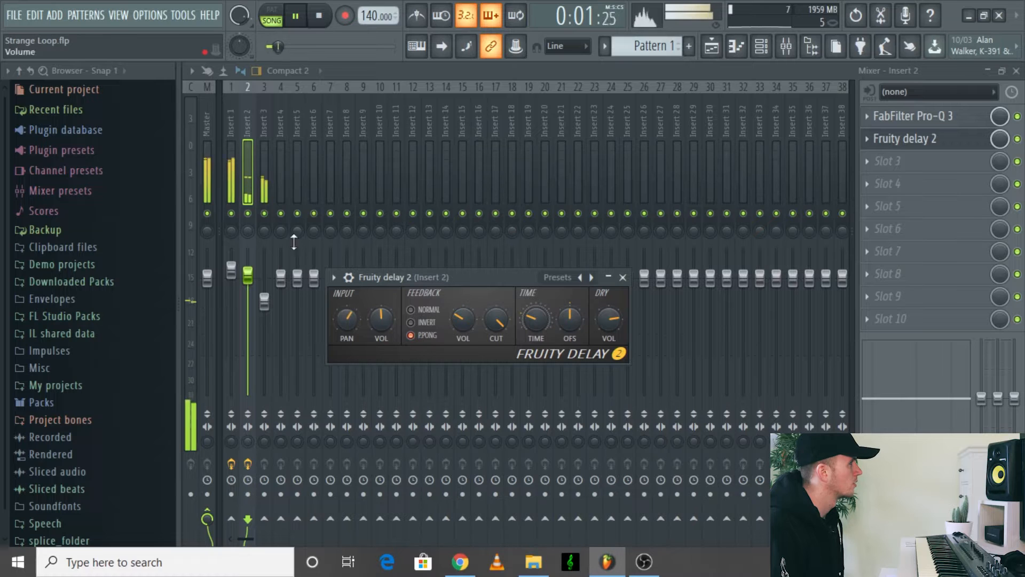
pyautogui.rightClick(248, 214)
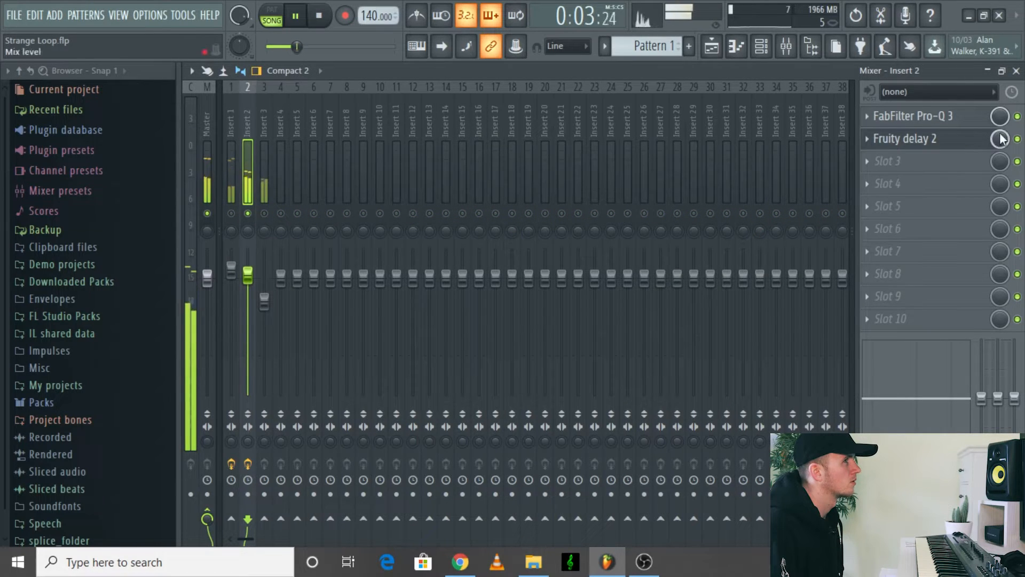
pyautogui.click(979, 141)
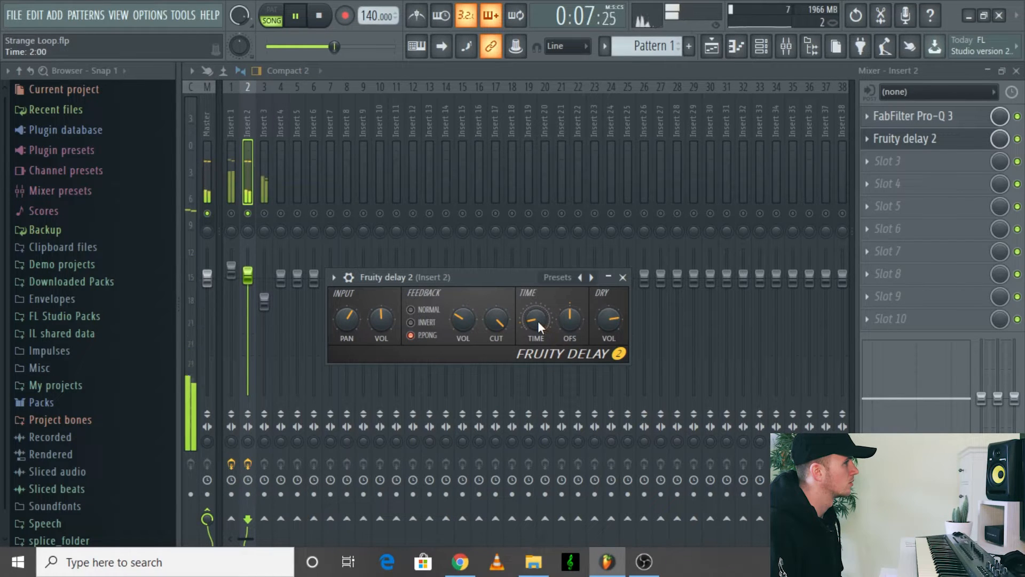
pyautogui.rightClick(248, 213)
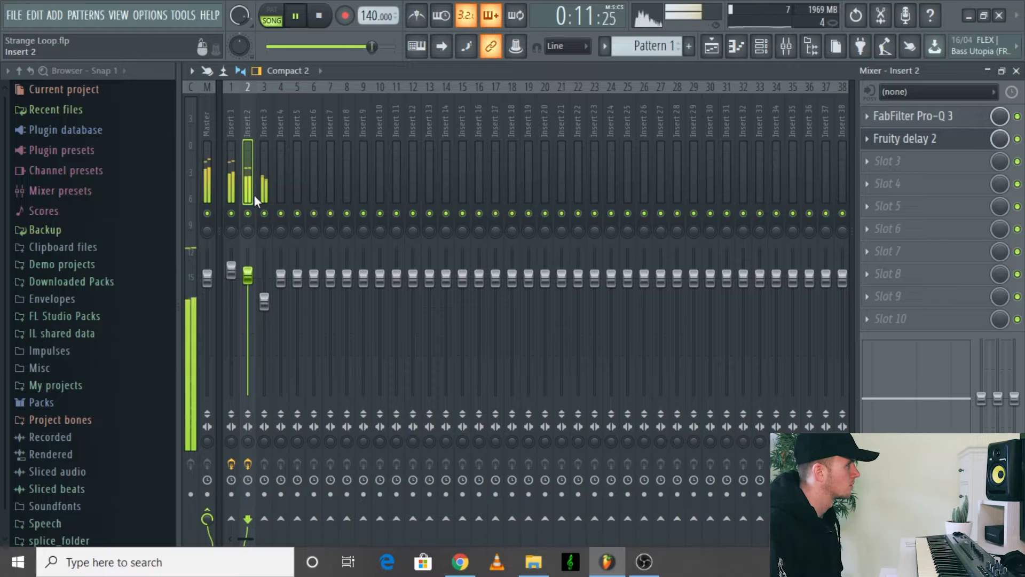
# - Lower the feedback volume and input volume of insert 2's Fruity Delay 2 further and close the plugin
pyautogui.click(918, 139)
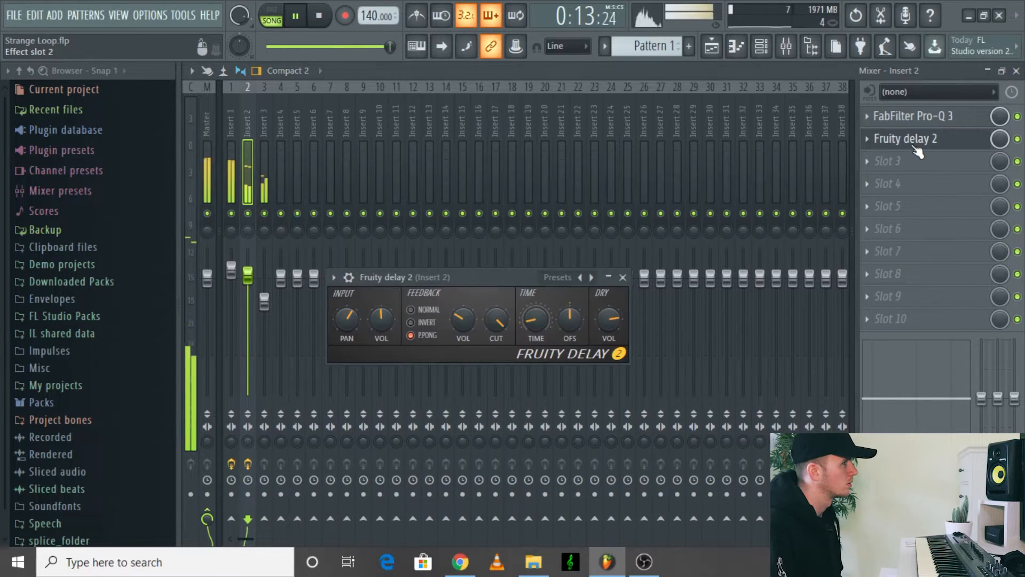
pyautogui.moveTo(463, 319); pyautogui.dragTo(463, 331)
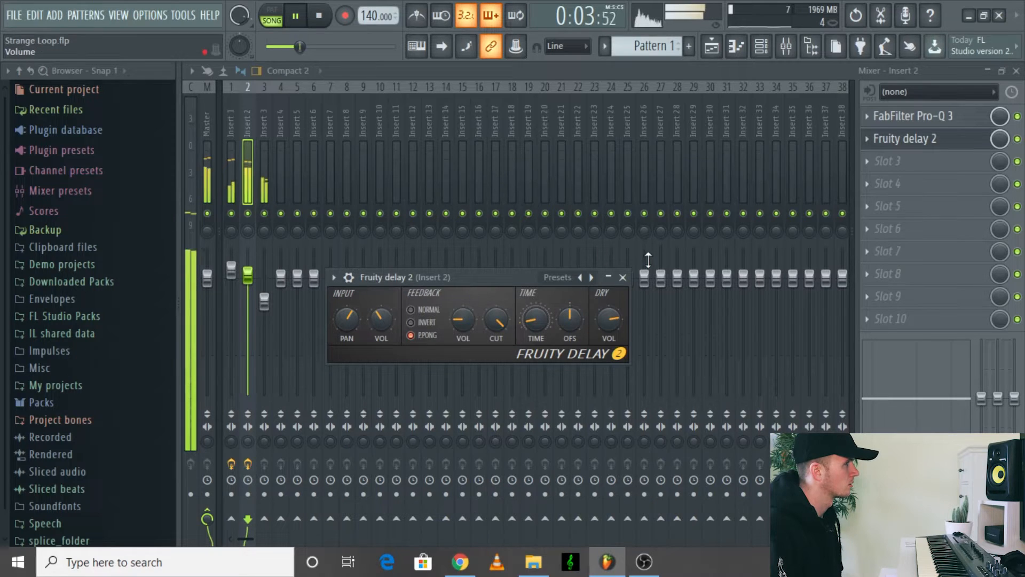
pyautogui.click(622, 277)
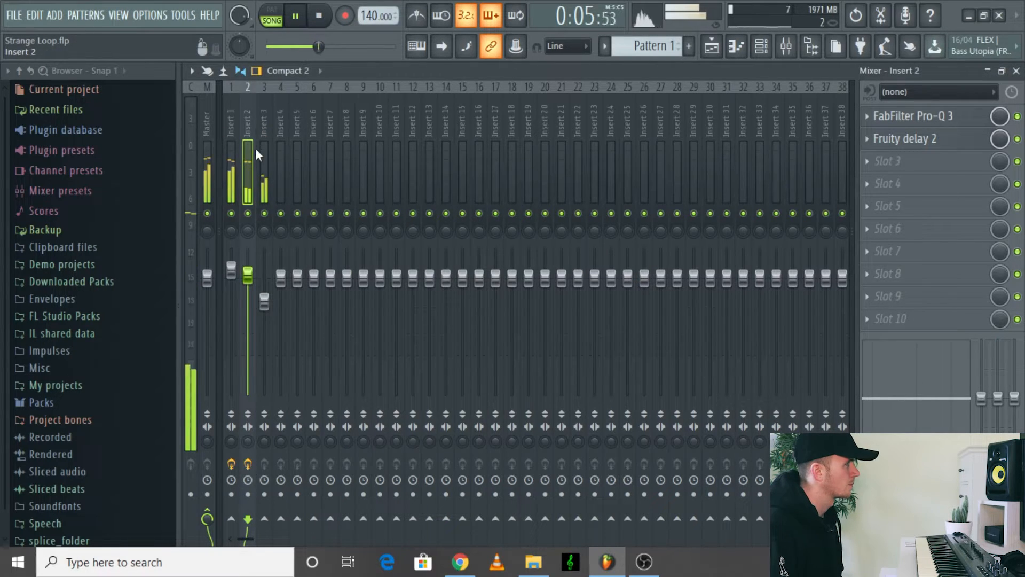
# - Add a gentle high-mid dip and a -0.76 dB cut at about 1338 Hz with Q 3.44 in insert 2's Pro-Q 3
pyautogui.click(227, 136)
pyautogui.click(247, 133)
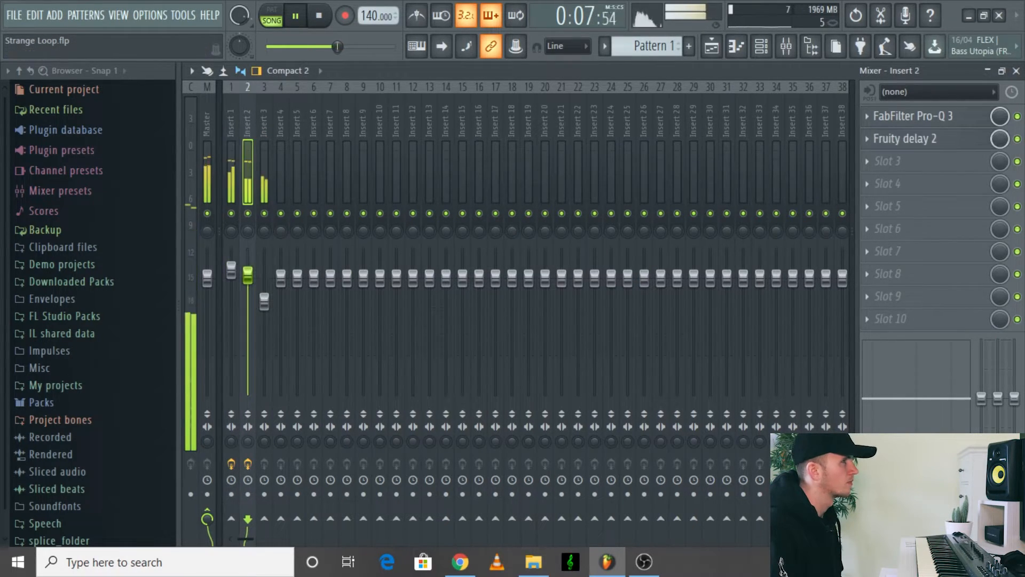
pyautogui.click(956, 117)
pyautogui.moveTo(685, 301); pyautogui.dragTo(698, 318)
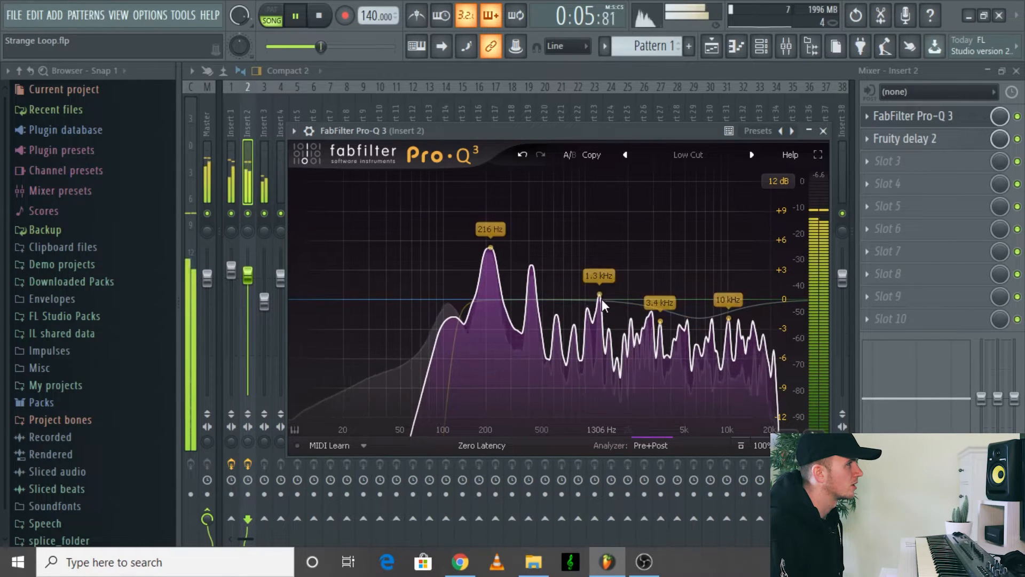
pyautogui.moveTo(601, 294); pyautogui.dragTo(600, 310)
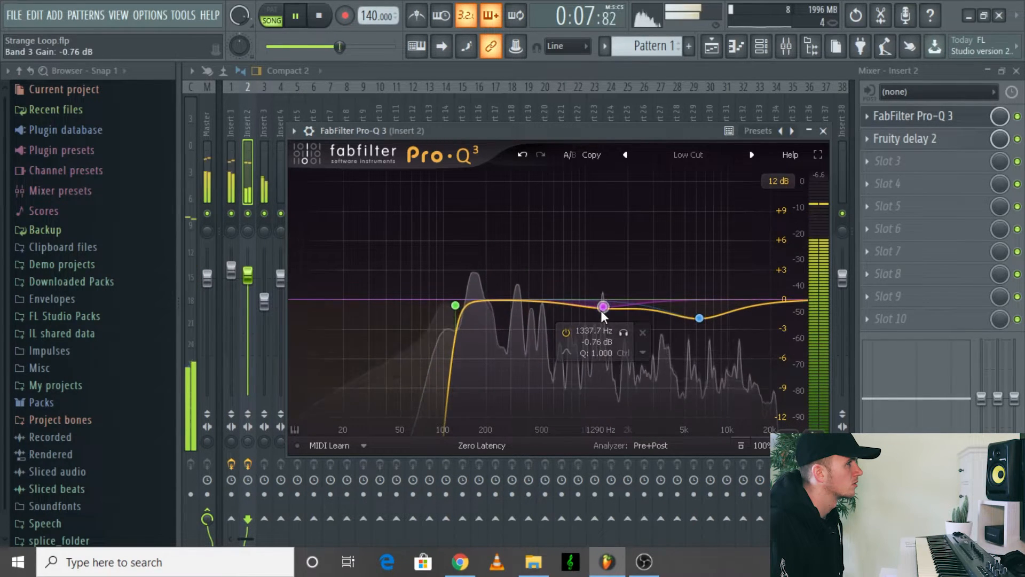
pyautogui.scroll(5, 602, 308)
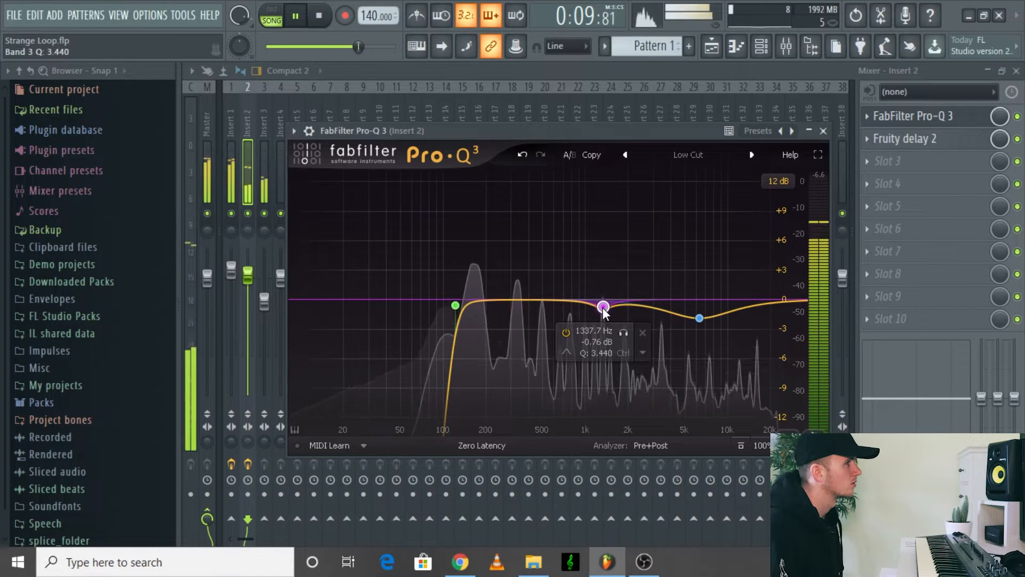
pyautogui.press('Escape')
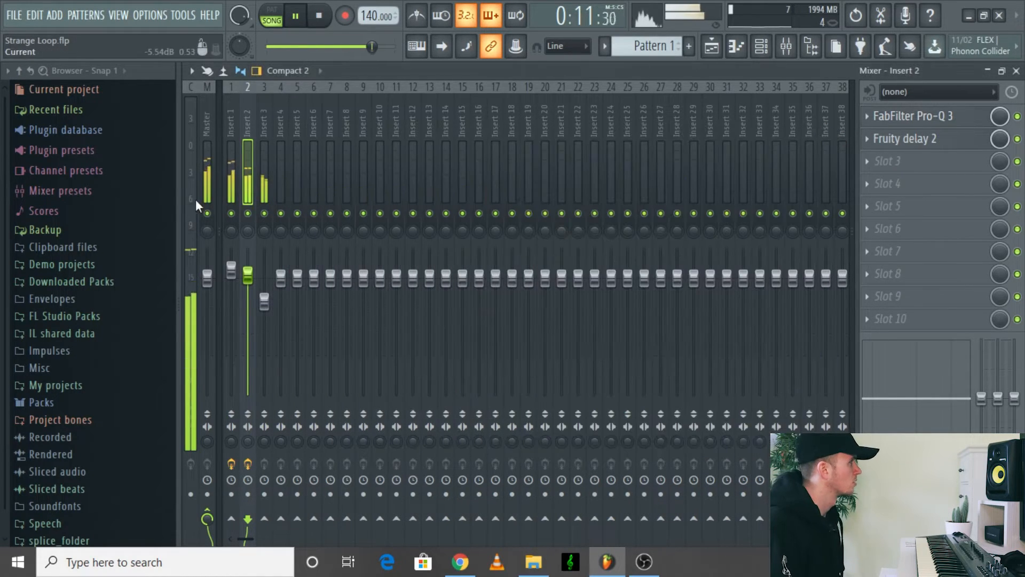
# - Stop playback and add Gross Beat to the first effect slot of the Master track
pyautogui.click(218, 124)
pyautogui.click(227, 127)
pyautogui.click(186, 126)
pyautogui.press('space')
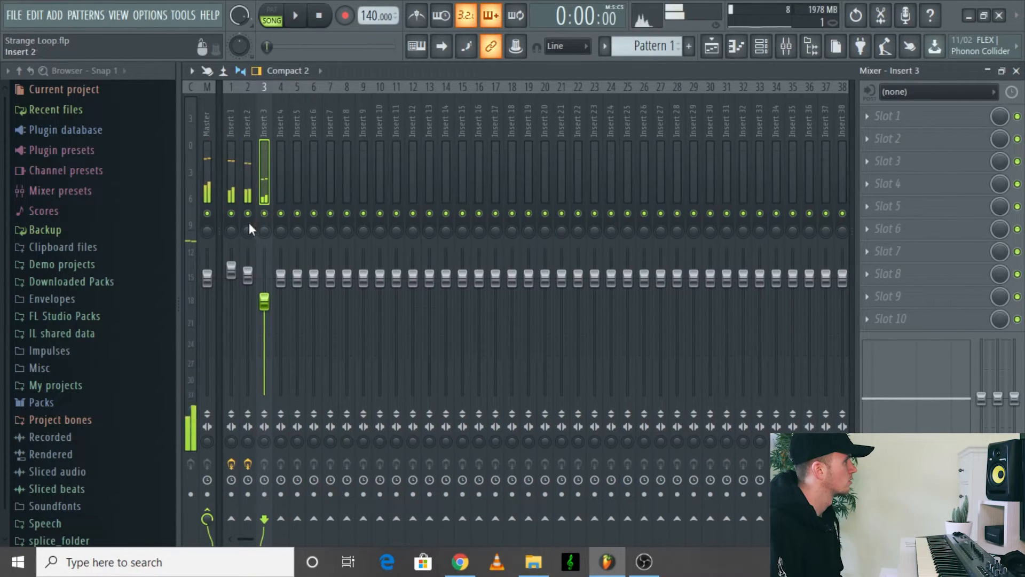
pyautogui.click(207, 171)
pyautogui.click(925, 116)
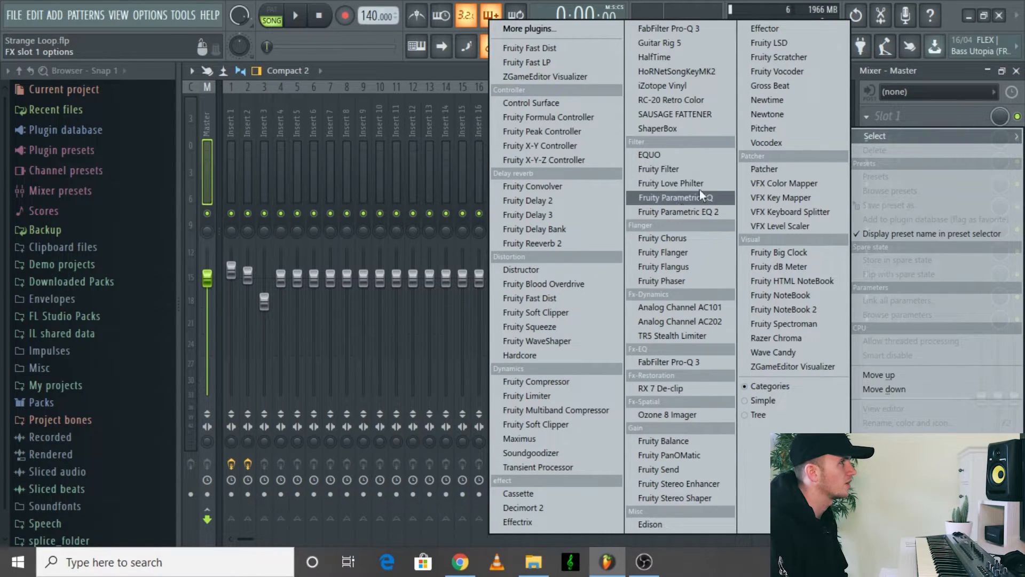
pyautogui.click(803, 87)
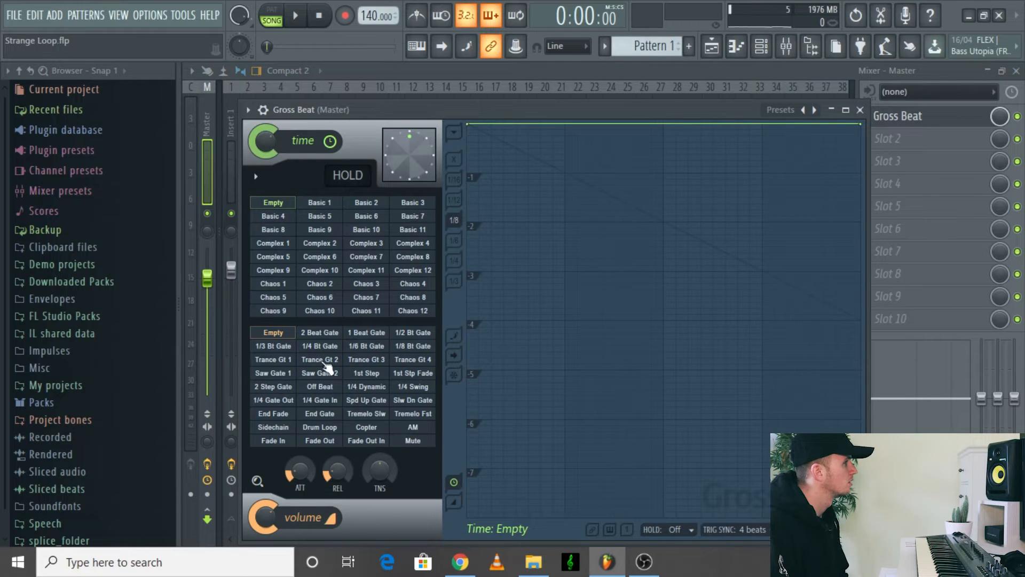
# - Audition Gross Beat's volume gates during playback, choose 1/2 Bt Gate, and lower the volume mix to about 30%
pyautogui.click(319, 346)
pyautogui.press('space')
pyautogui.moveTo(272, 514); pyautogui.dragTo(272, 560)
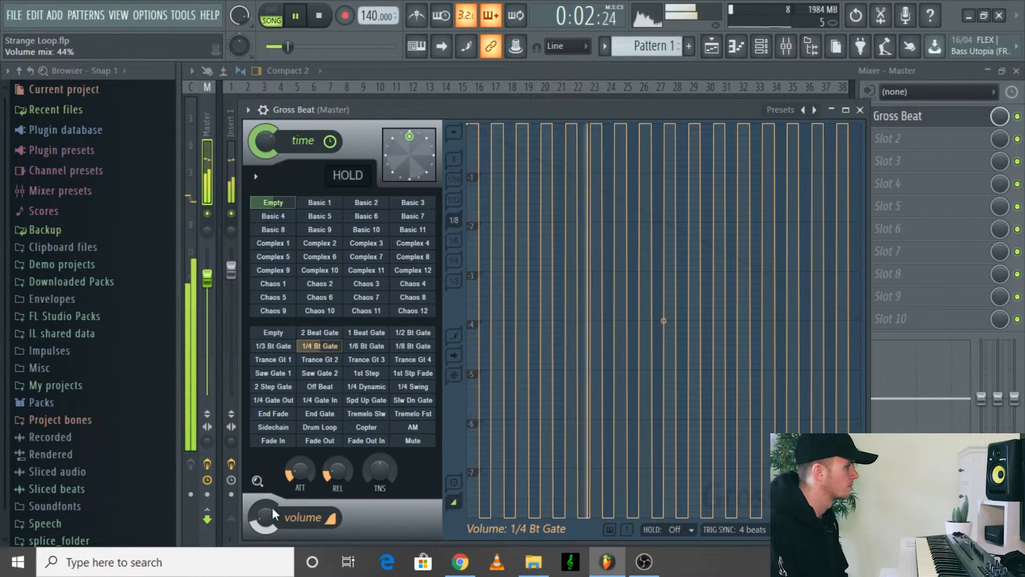
pyautogui.click(426, 358)
pyautogui.click(426, 345)
pyautogui.click(425, 330)
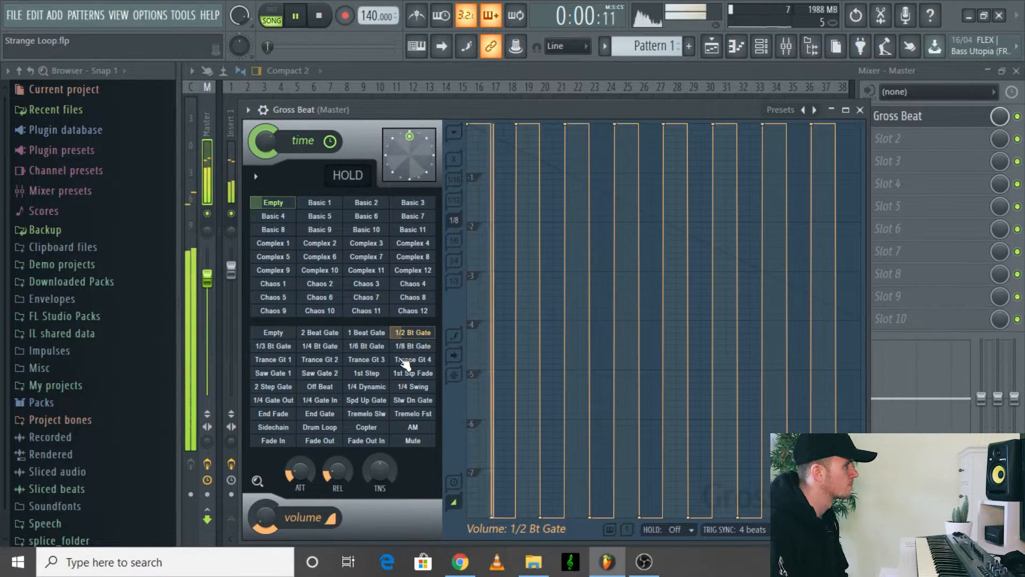
pyautogui.moveTo(272, 521); pyautogui.dragTo(273, 534)
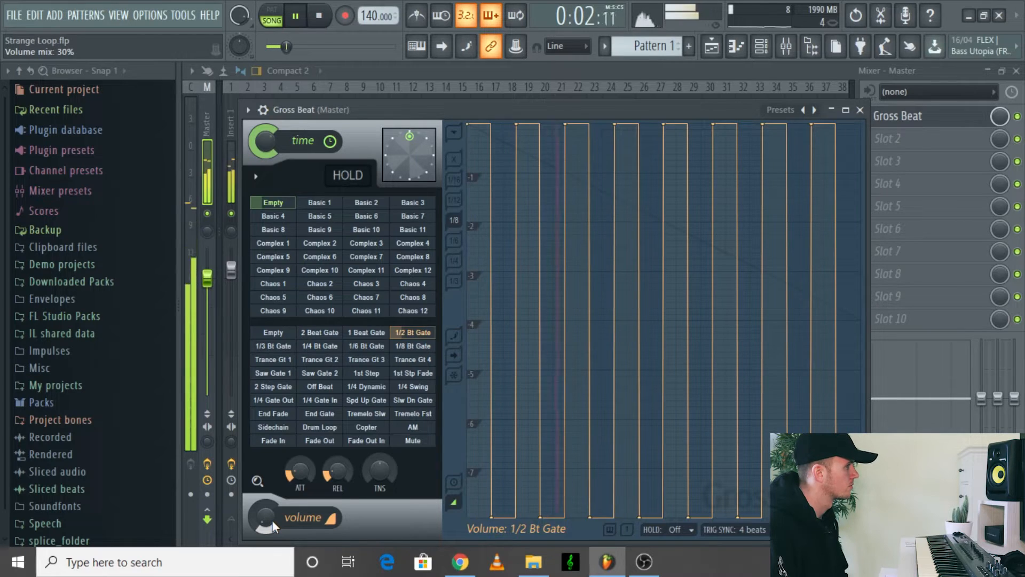
pyautogui.moveTo(272, 520); pyautogui.dragTo(271, 522)
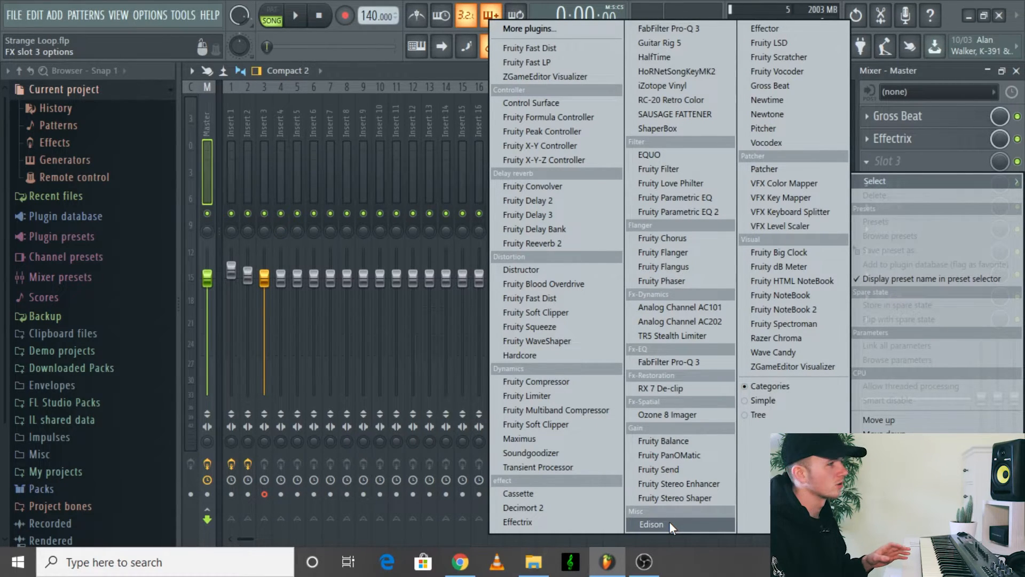
# - Add Edison to the Master track's third slot and title its sample Strange 140bpm Am with a 140 BPM tempo
pyautogui.click(651, 524)
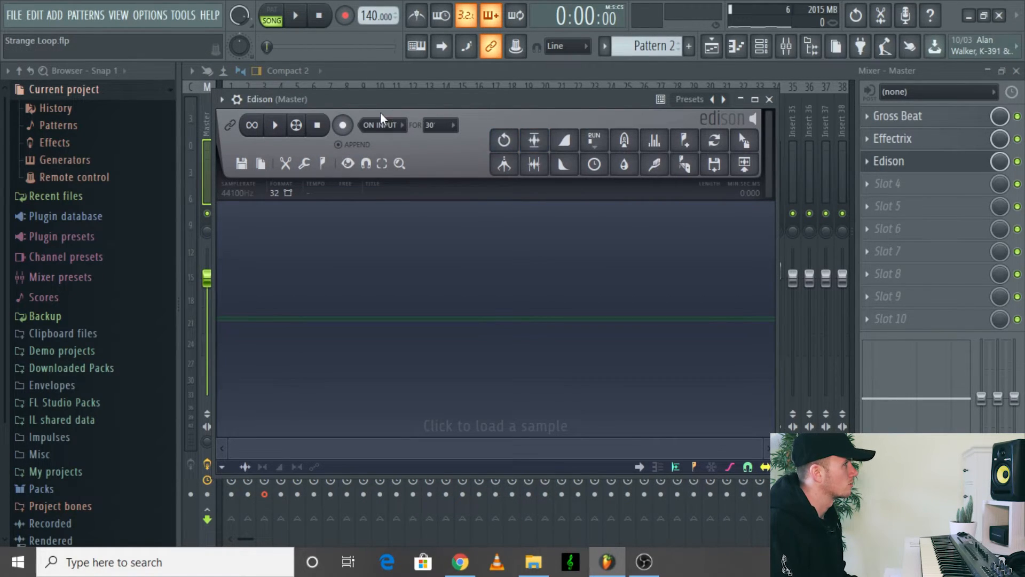
pyautogui.click(262, 165)
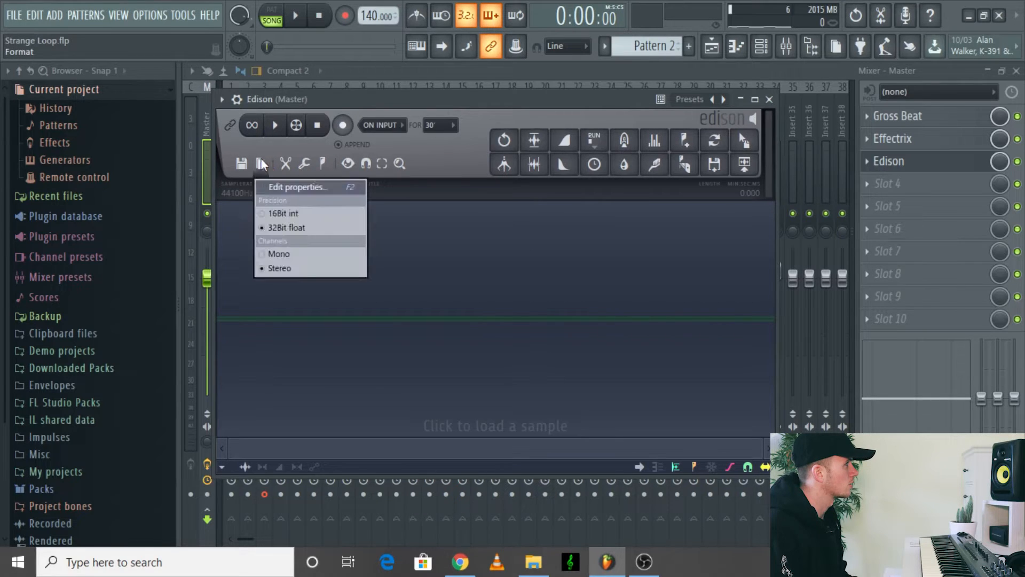
pyautogui.click(282, 188)
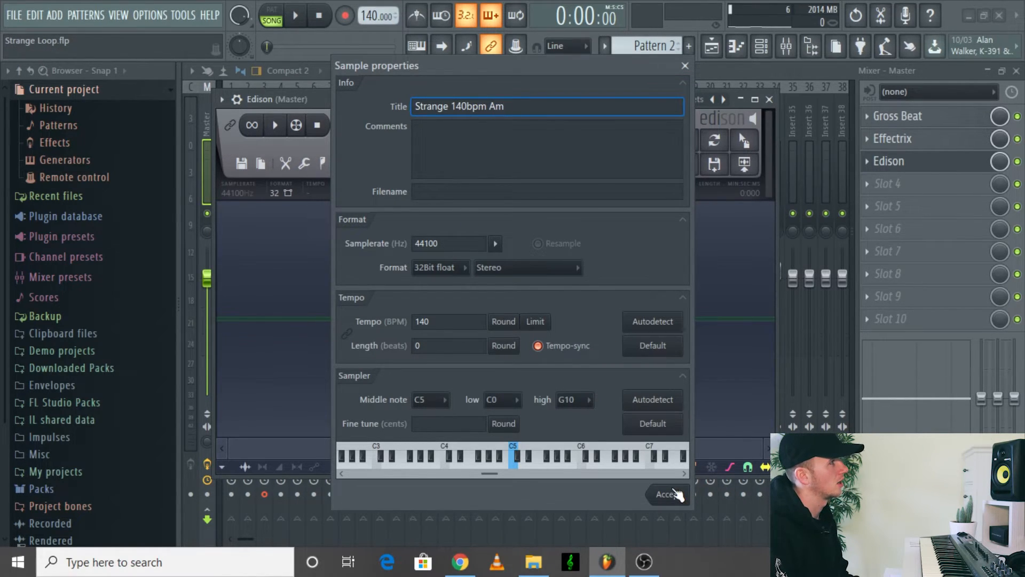
pyautogui.click(669, 494)
# - Set Edison to record on play, check the loop in the playlist, and record one full pass of the song
pyautogui.click(401, 127)
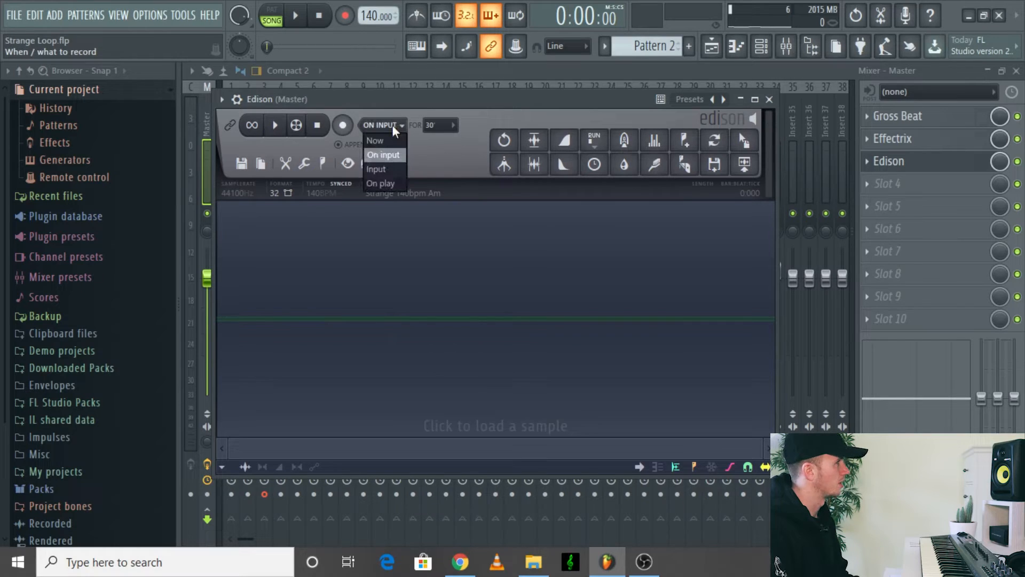
pyautogui.click(400, 187)
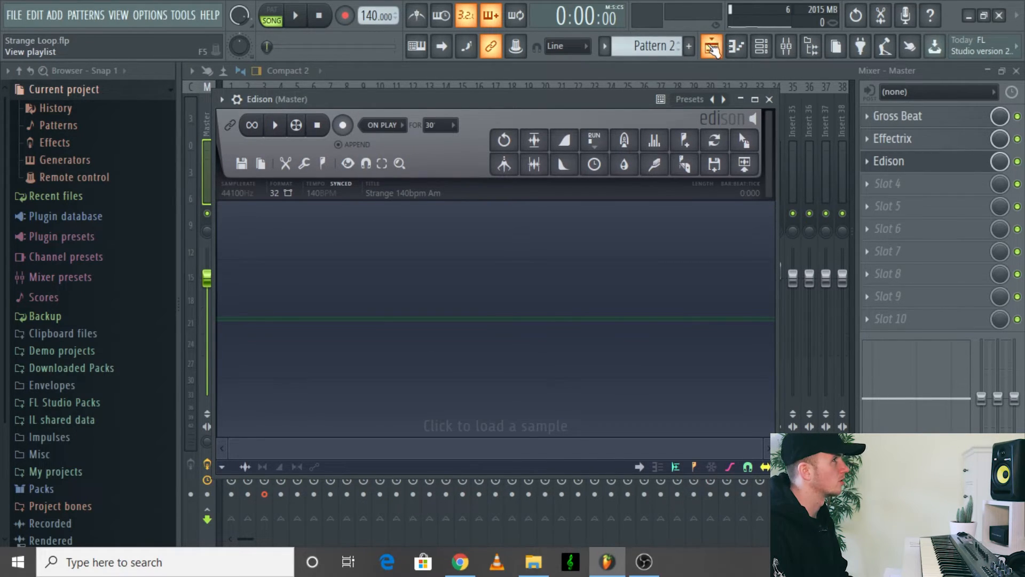
pyautogui.click(712, 50)
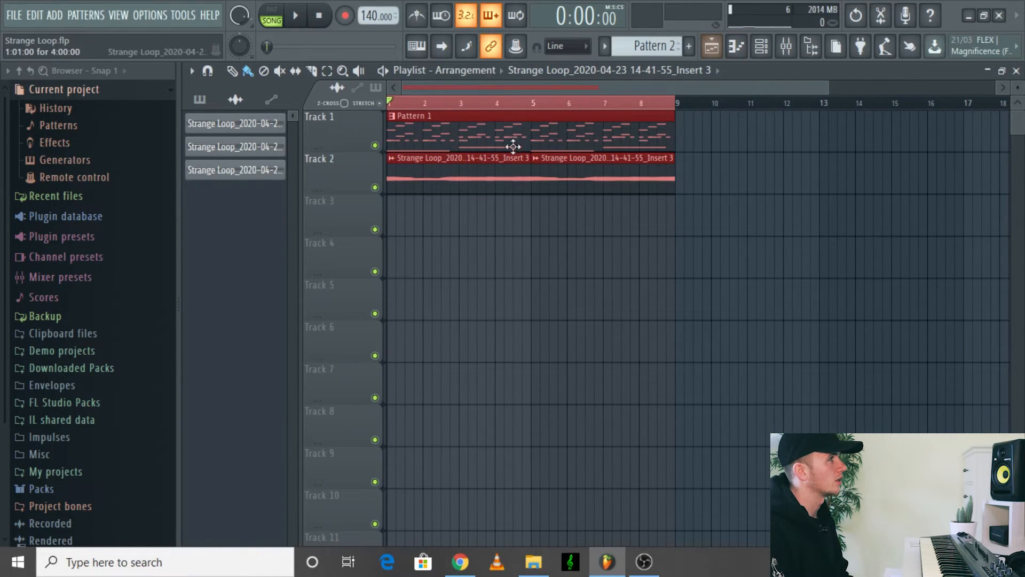
pyautogui.click(786, 46)
pyautogui.click(889, 162)
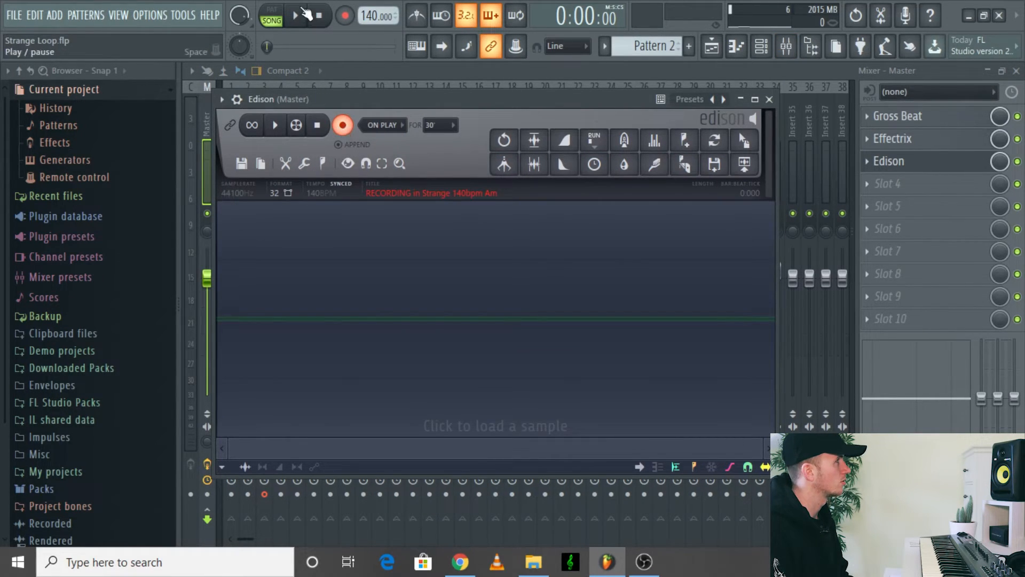
pyautogui.click(299, 16)
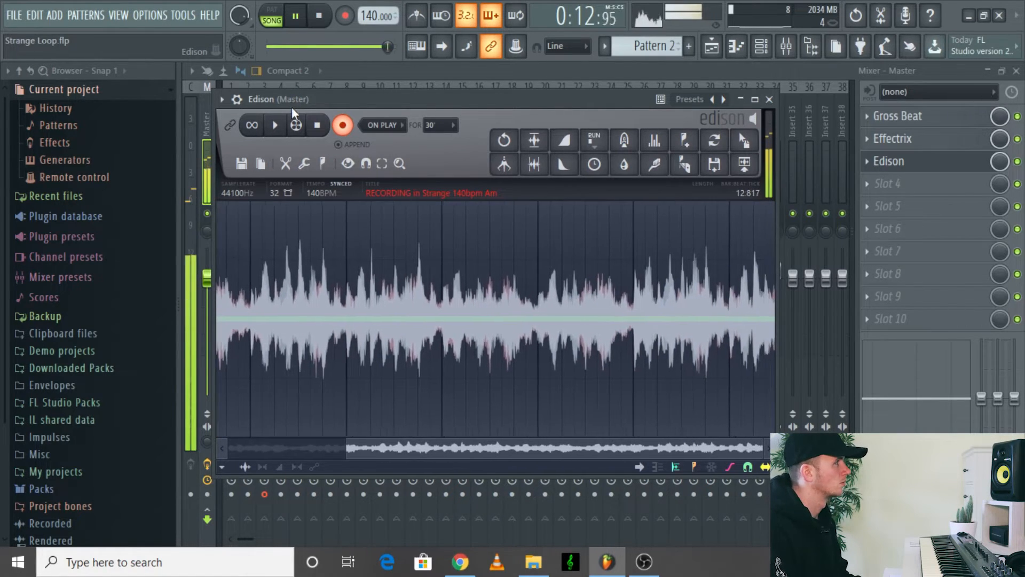
pyautogui.click(318, 126)
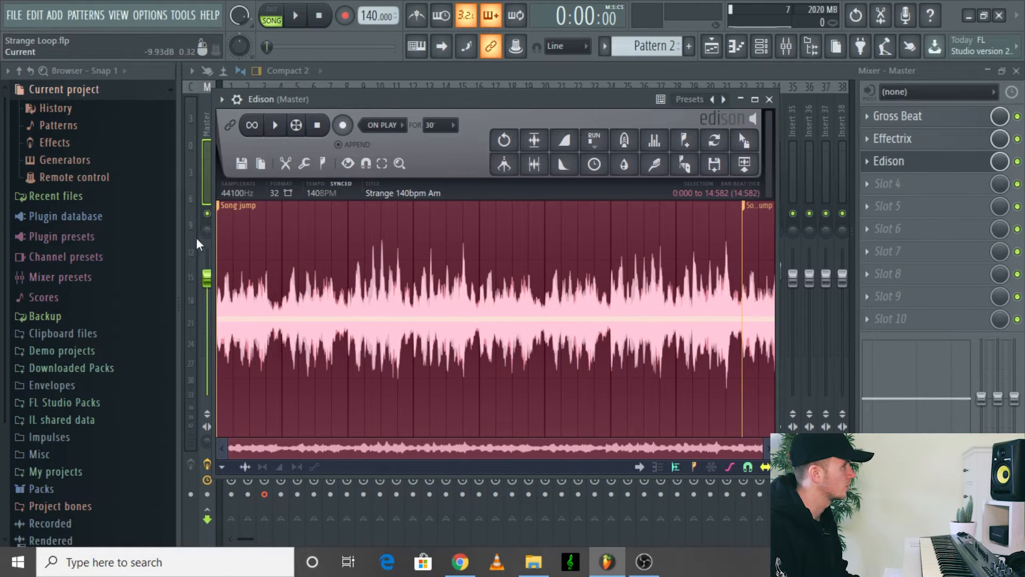
# - Normalize the recording between the two Song jump markers and delete the leftover tail after the second marker
pyautogui.doubleClick(227, 210)
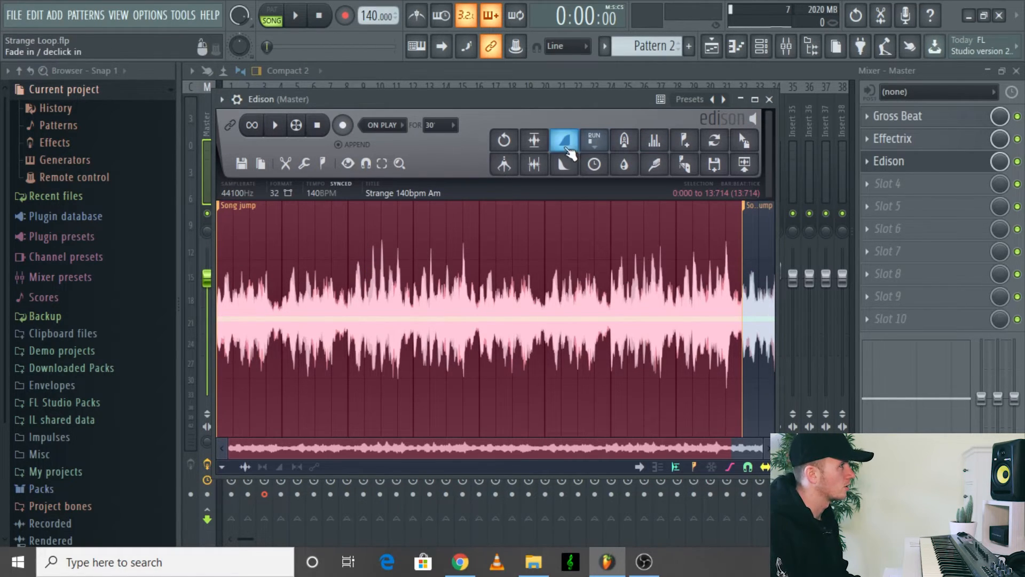
pyautogui.click(536, 153)
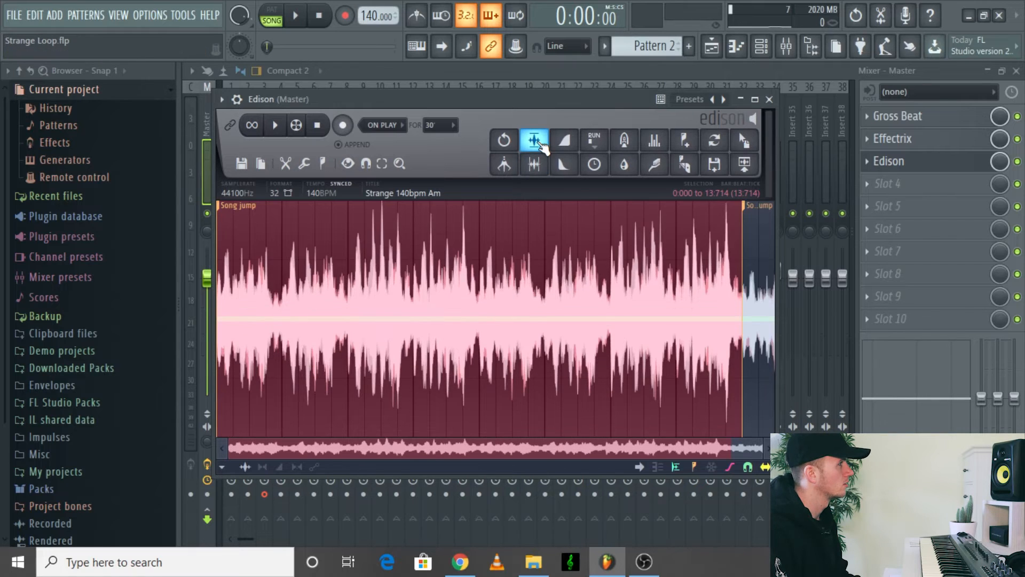
pyautogui.click(748, 207)
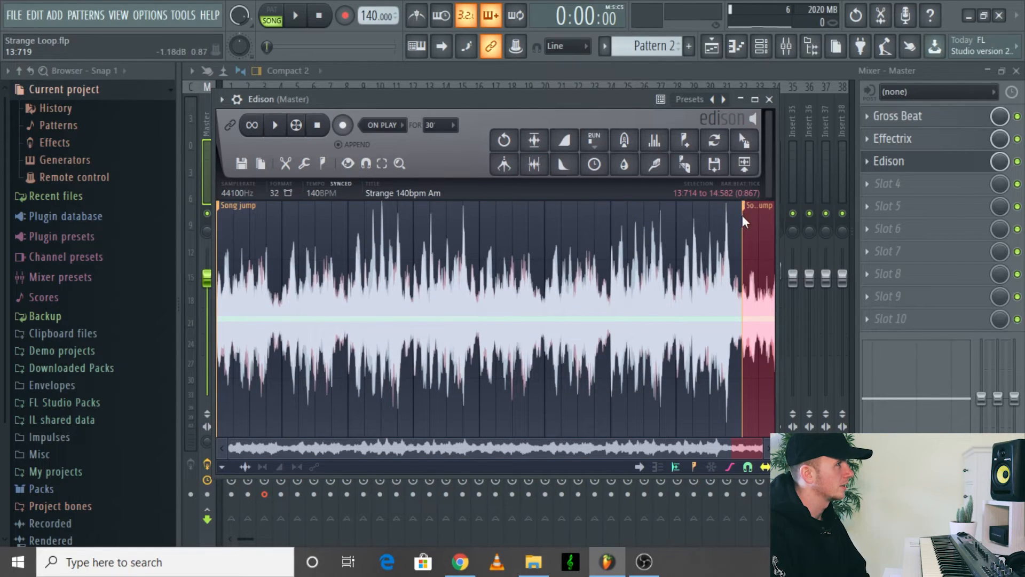
pyautogui.press('Delete')
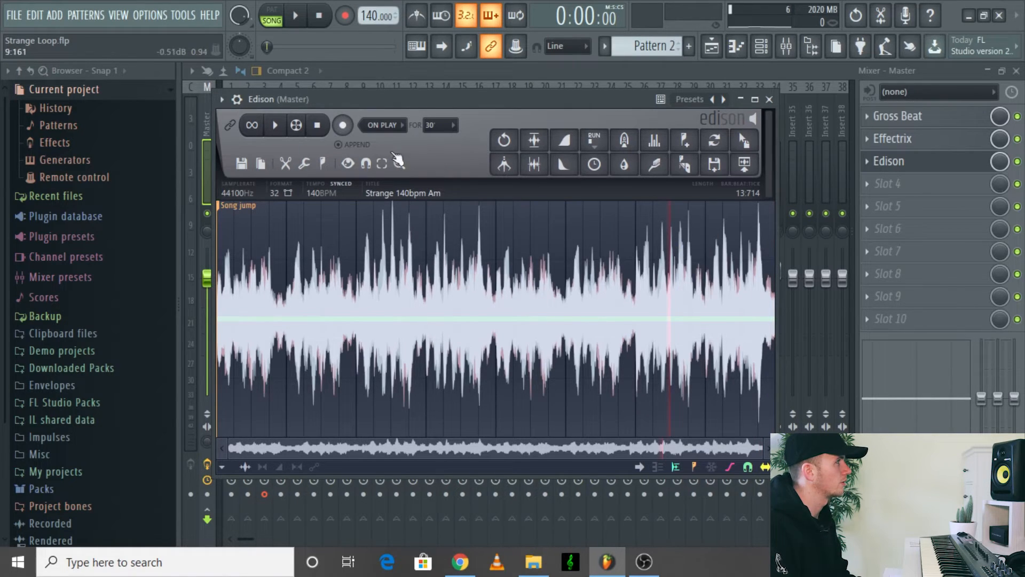
# - Enable loop playback in Edison and audition the trimmed recording from its start
pyautogui.click(251, 125)
pyautogui.click(275, 125)
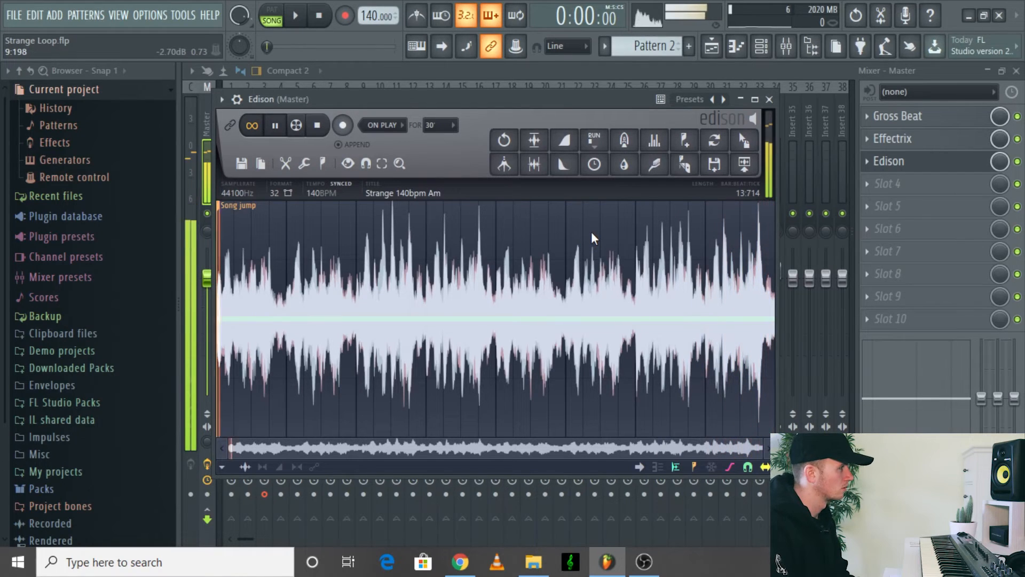
pyautogui.press('space')
# - Select the whole trimmed recording and look over Edison's available processing tools
pyautogui.hotkey('ctrl', 'a')
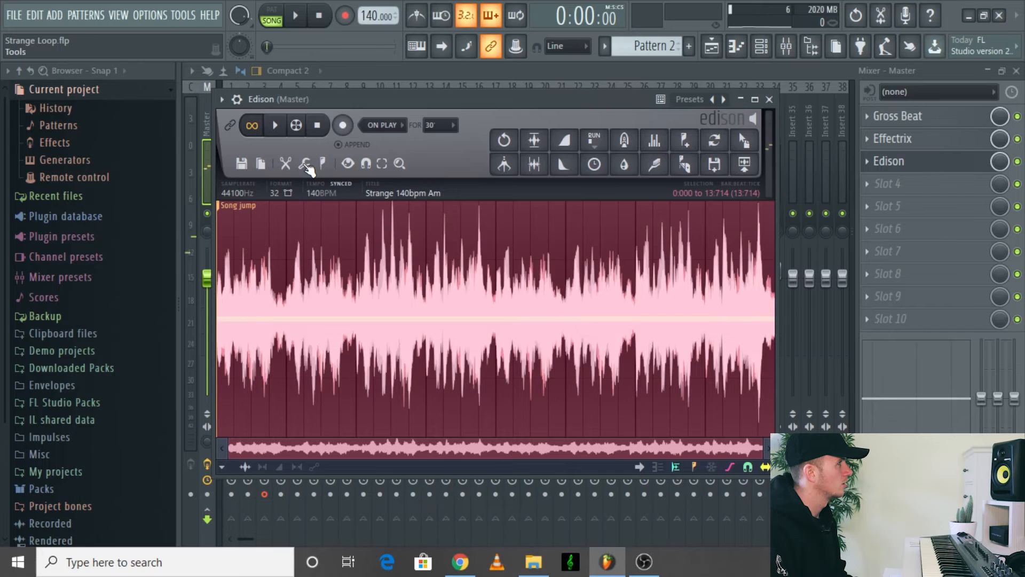
pyautogui.click(308, 167)
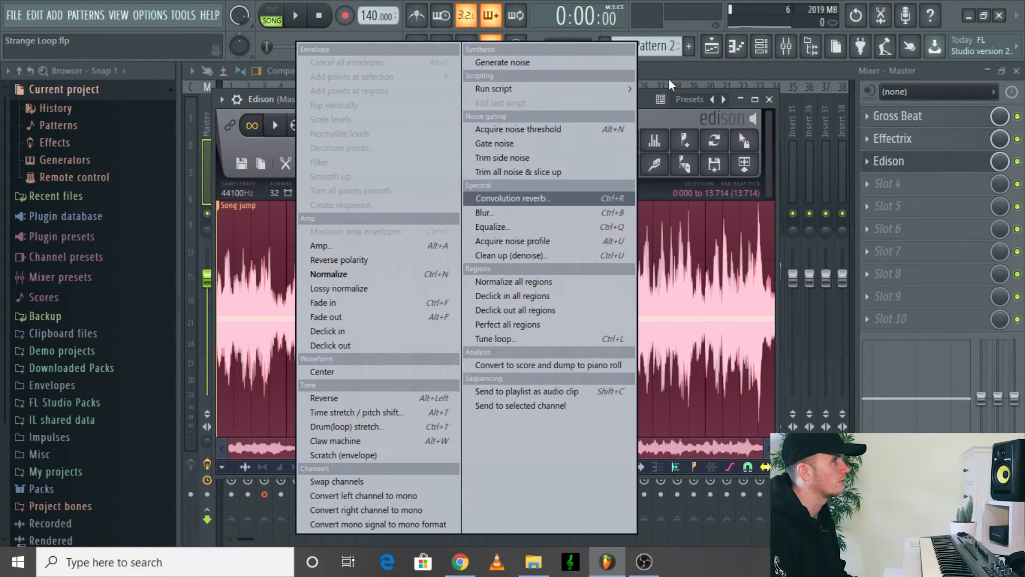
pyautogui.click(647, 128)
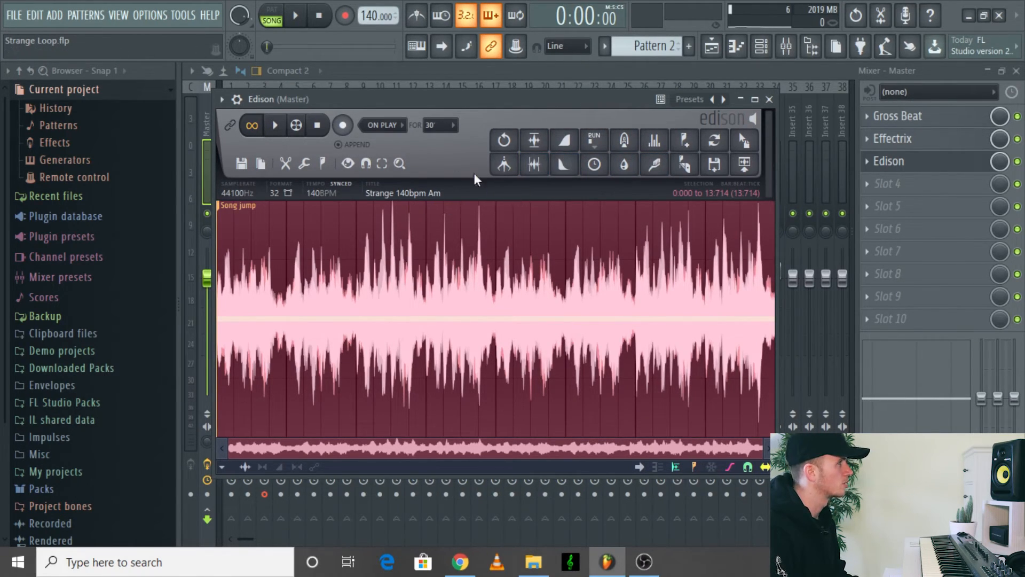
# - Start saving the sample as a 24-bit WAV file and create a new folder inside Prick Loops Volume 1
pyautogui.click(242, 163)
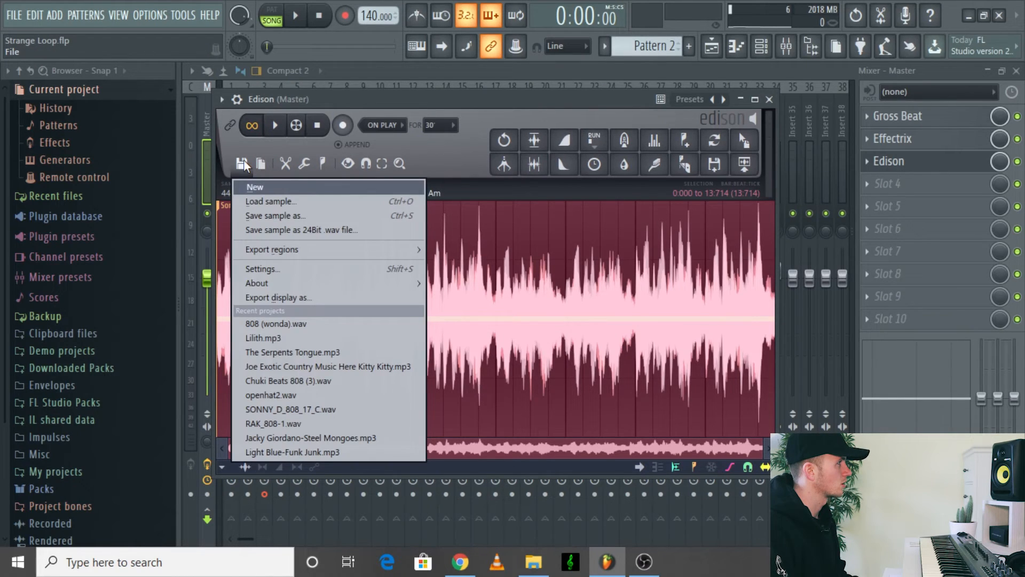
pyautogui.click(277, 233)
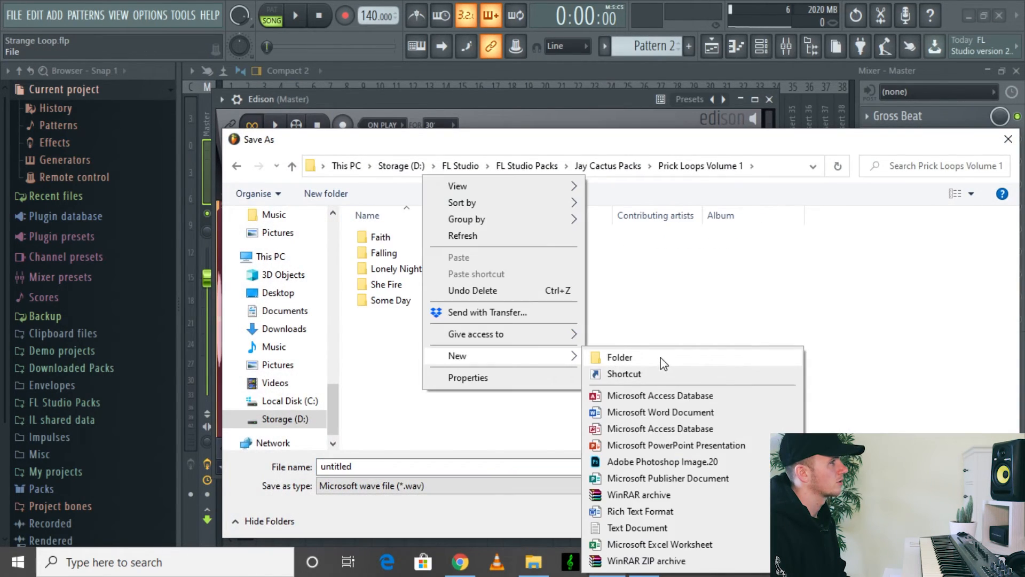
pyautogui.click(661, 357)
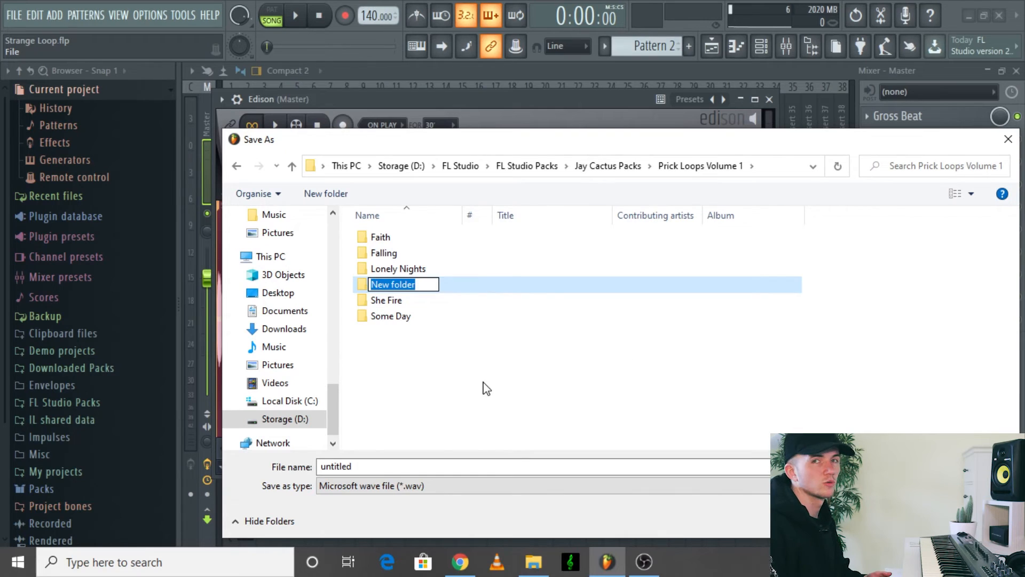